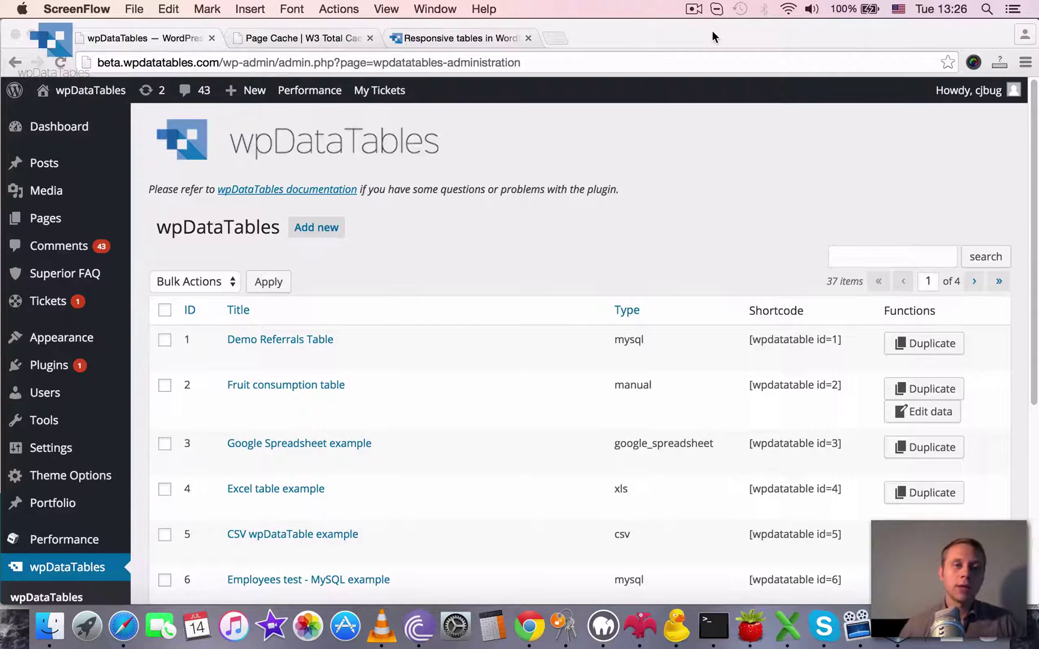
# Step: Close the W3 Total Cache page, open Demo Referrals Table and scroll to Additional settings
pyautogui.click(369, 38)
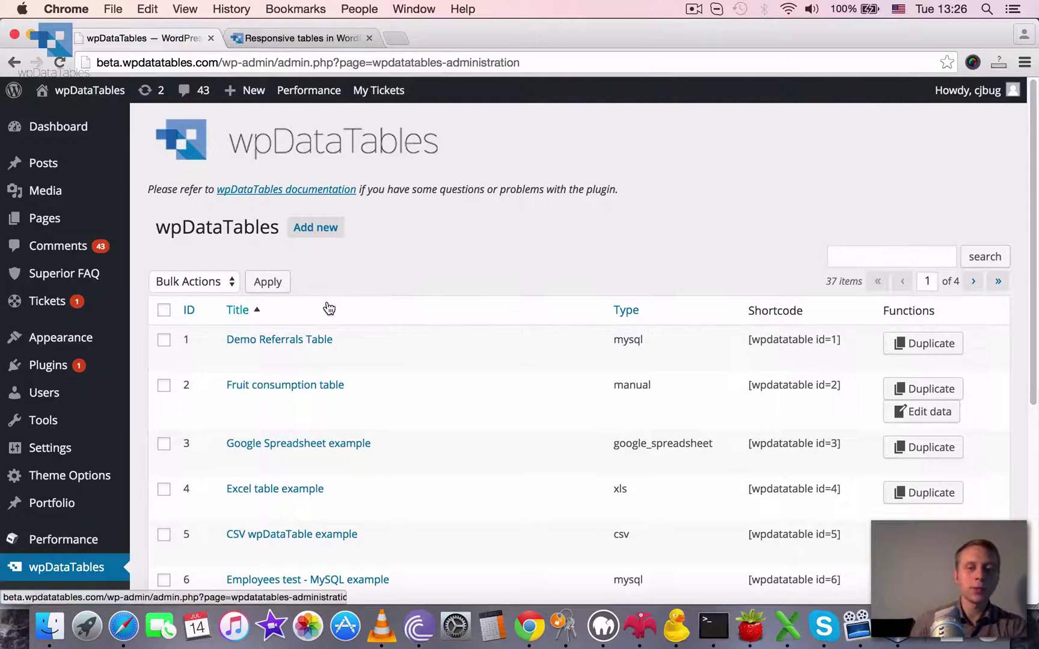
pyautogui.click(243, 340)
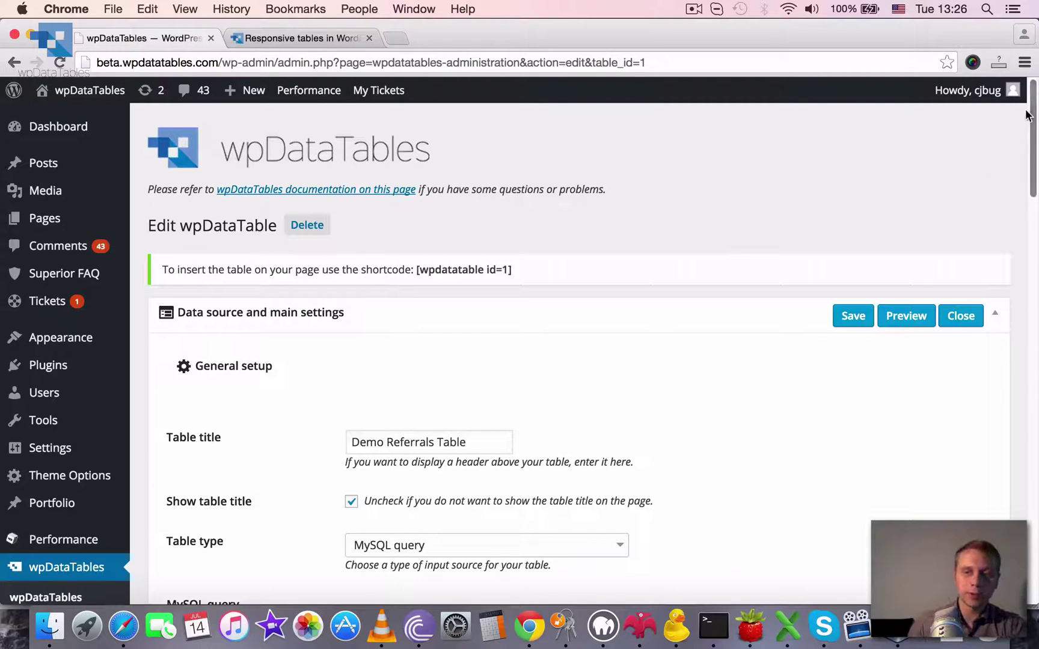
pyautogui.moveTo(1030, 110); pyautogui.dragTo(1032, 143)
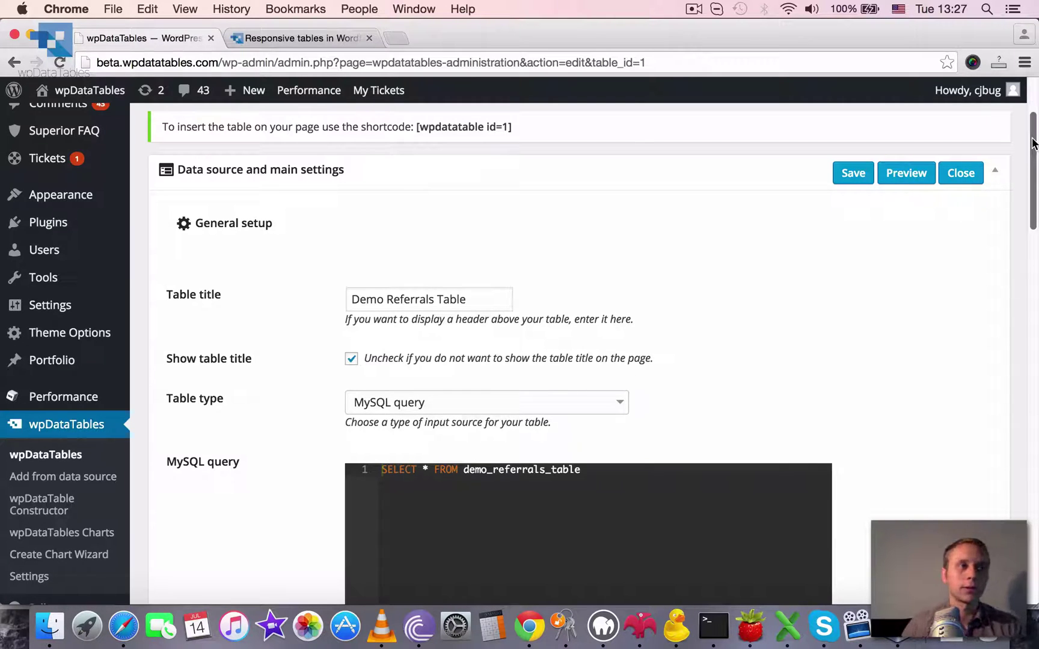
pyautogui.moveTo(1032, 142); pyautogui.dragTo(1035, 155)
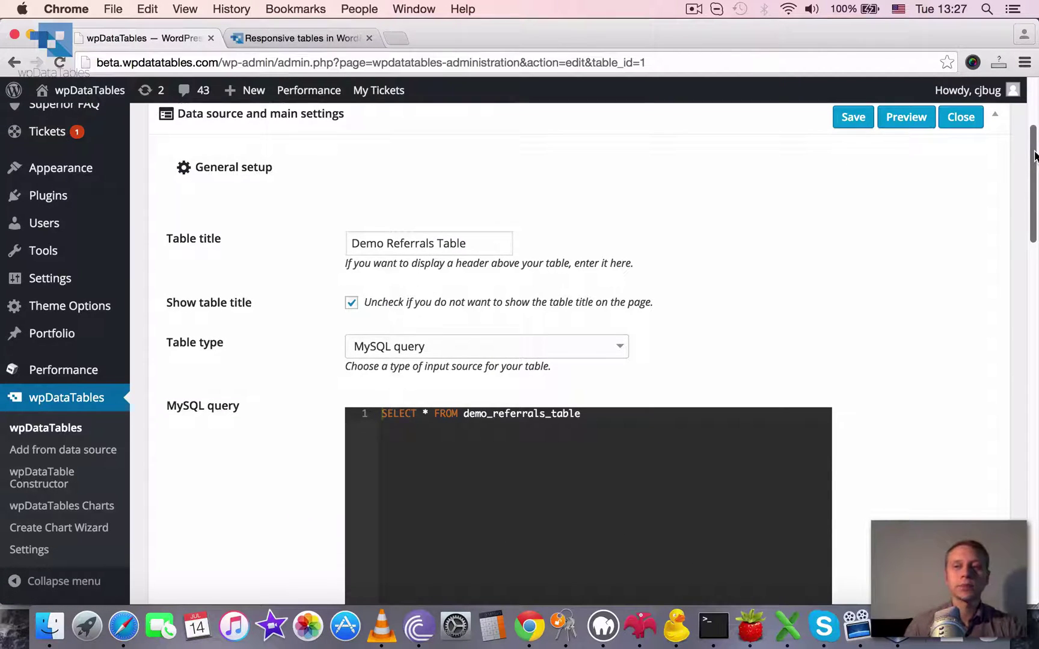
pyautogui.moveTo(1034, 155); pyautogui.dragTo(1025, 218)
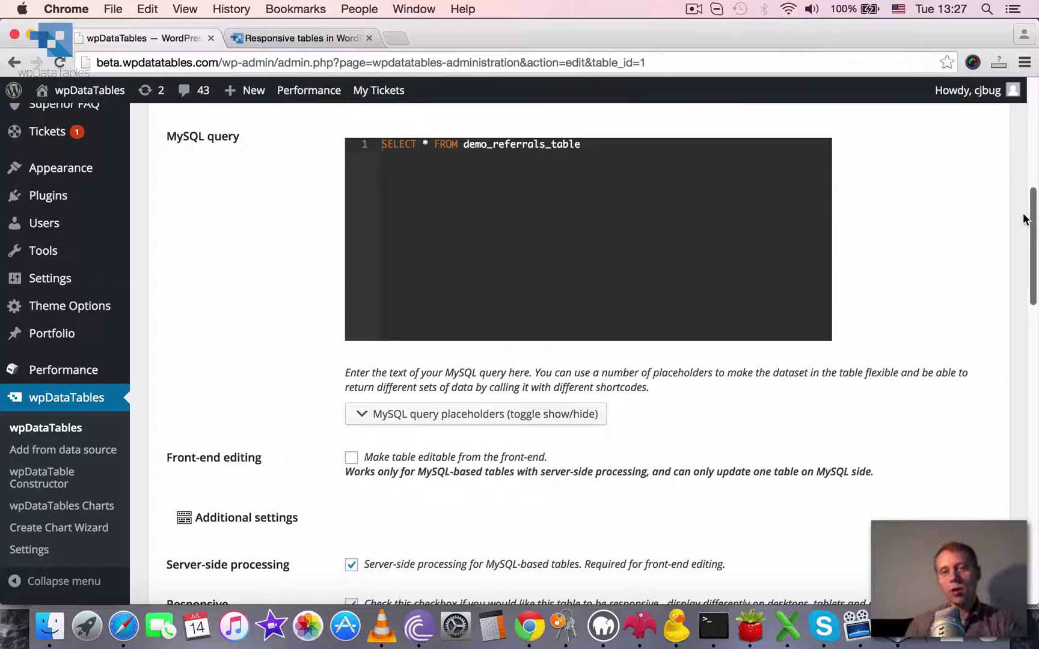
pyautogui.moveTo(1025, 218); pyautogui.dragTo(1028, 302)
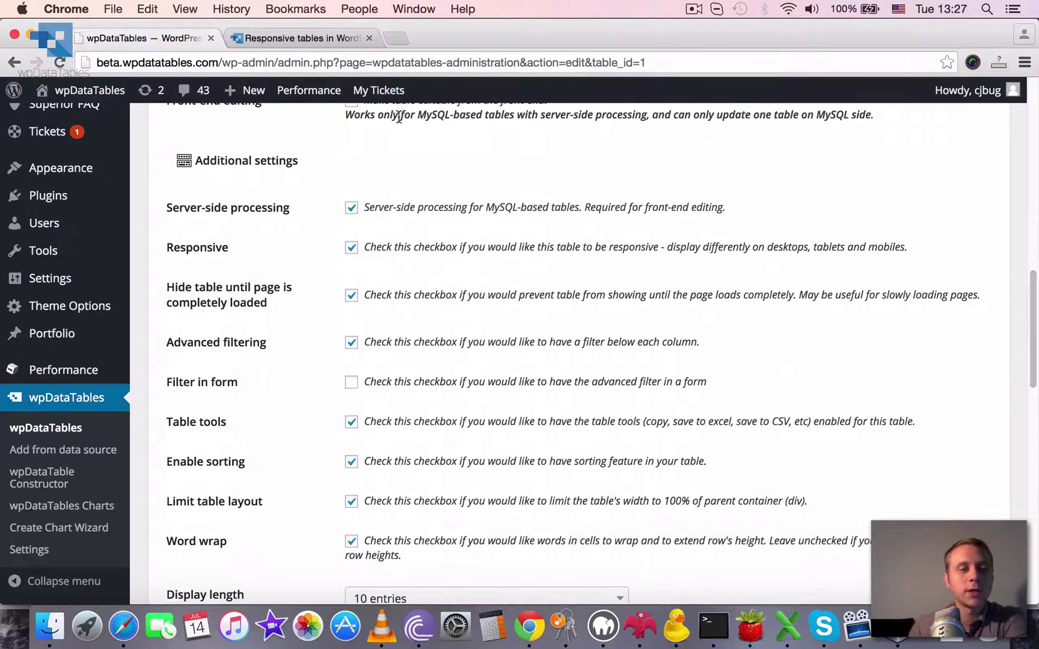
# Step: Return to the wpDataTables list and open the Demo Referrals Table again
pyautogui.click(51, 431)
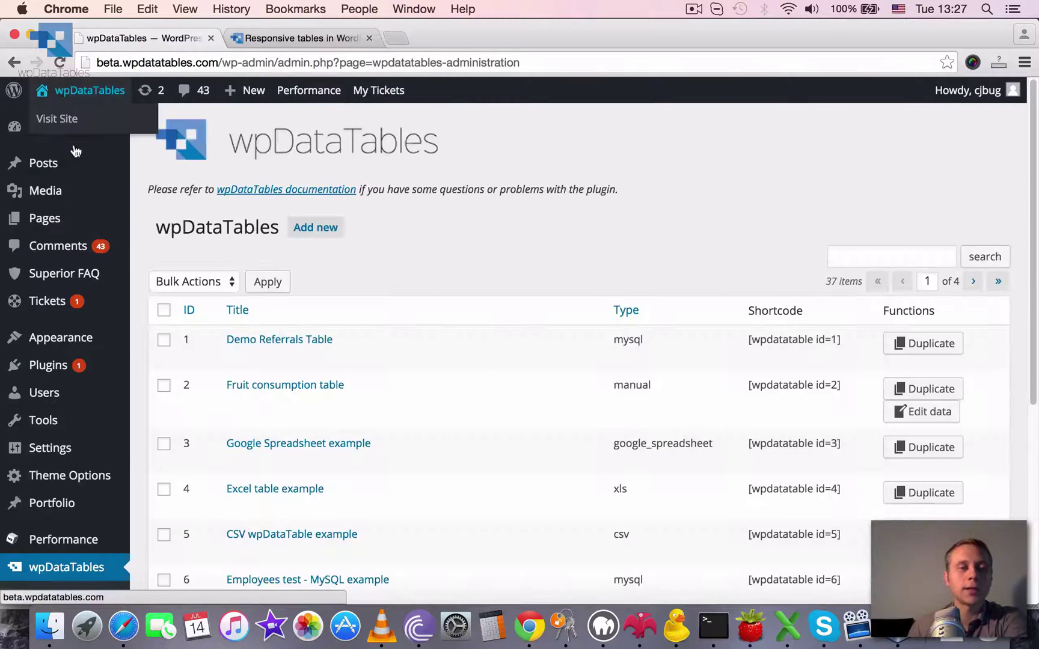
pyautogui.scroll(-1, 77, 161)
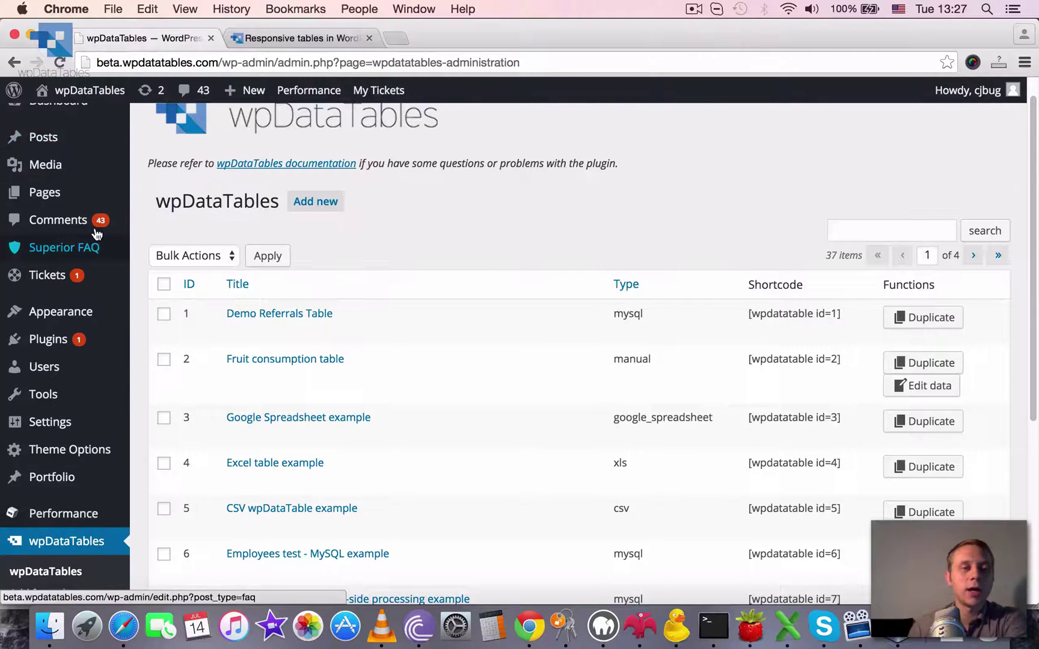
pyautogui.scroll(-1, 51, 460)
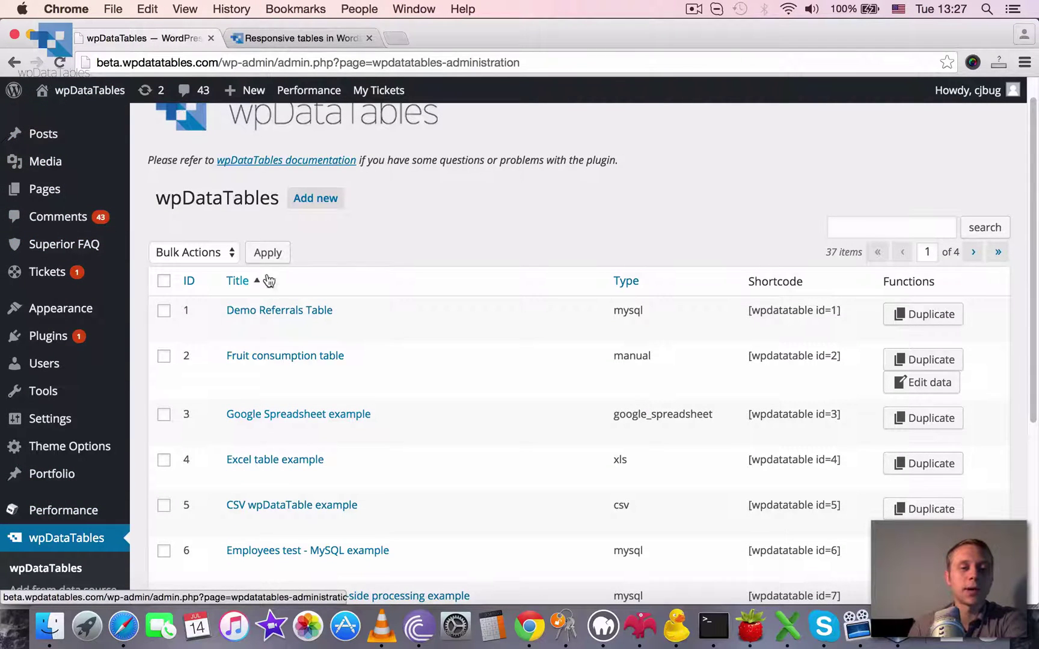
pyautogui.click(290, 314)
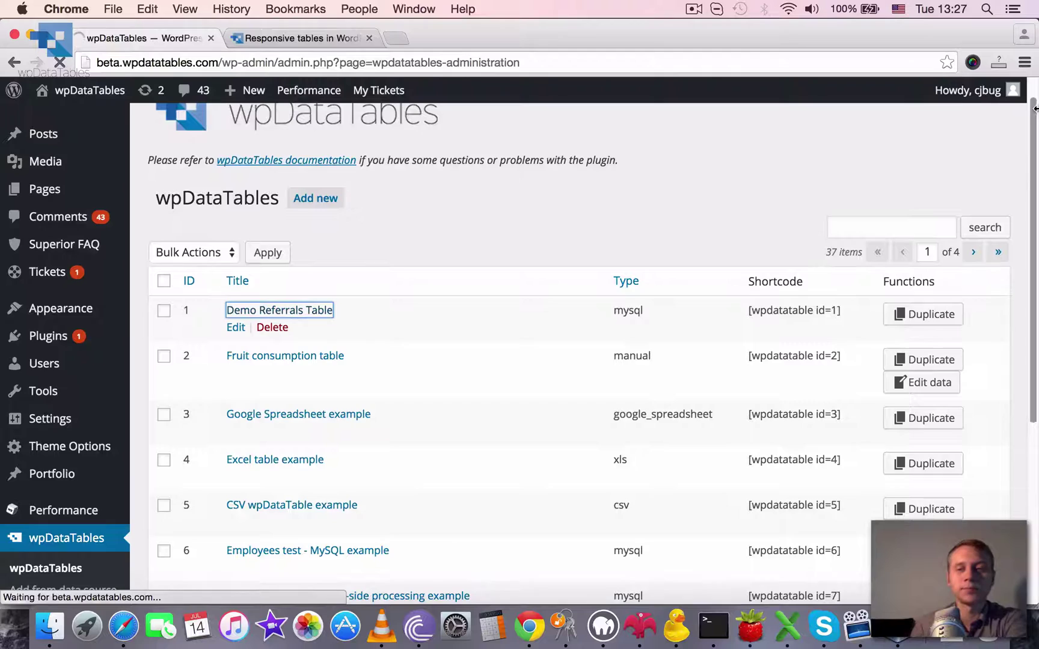
# Step: Scroll down to the Optional column setup showing the id, day and source columns
pyautogui.moveTo(1034, 96); pyautogui.dragTo(1036, 272)
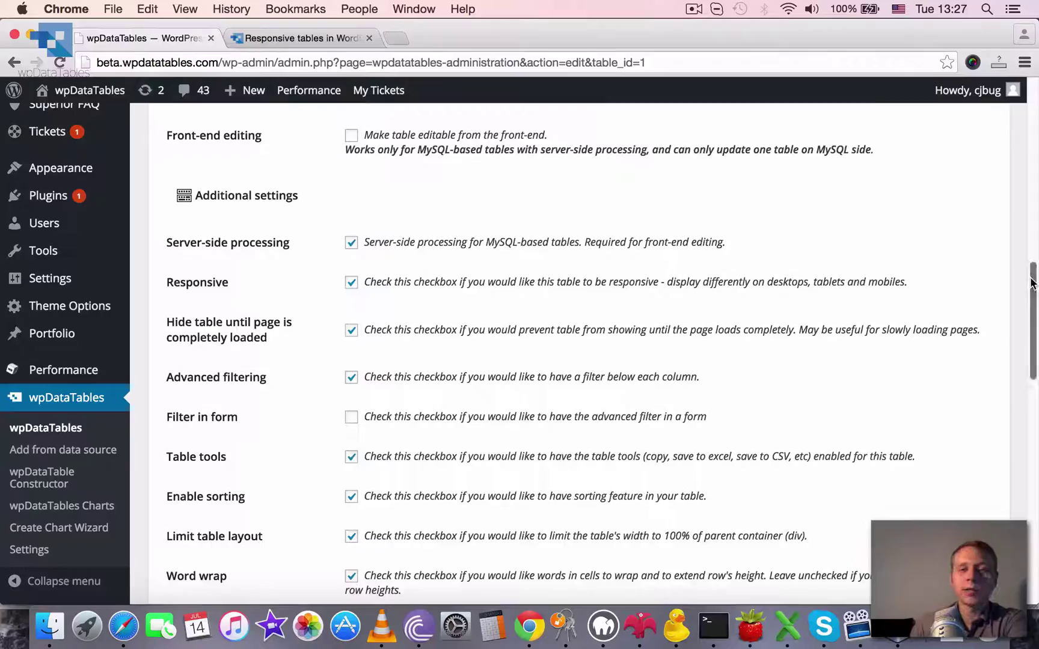
pyautogui.moveTo(1031, 282)
pyautogui.mouseDown()
pyautogui.moveTo(1017, 486)
pyautogui.moveTo(1010, 250)
pyautogui.mouseUp()
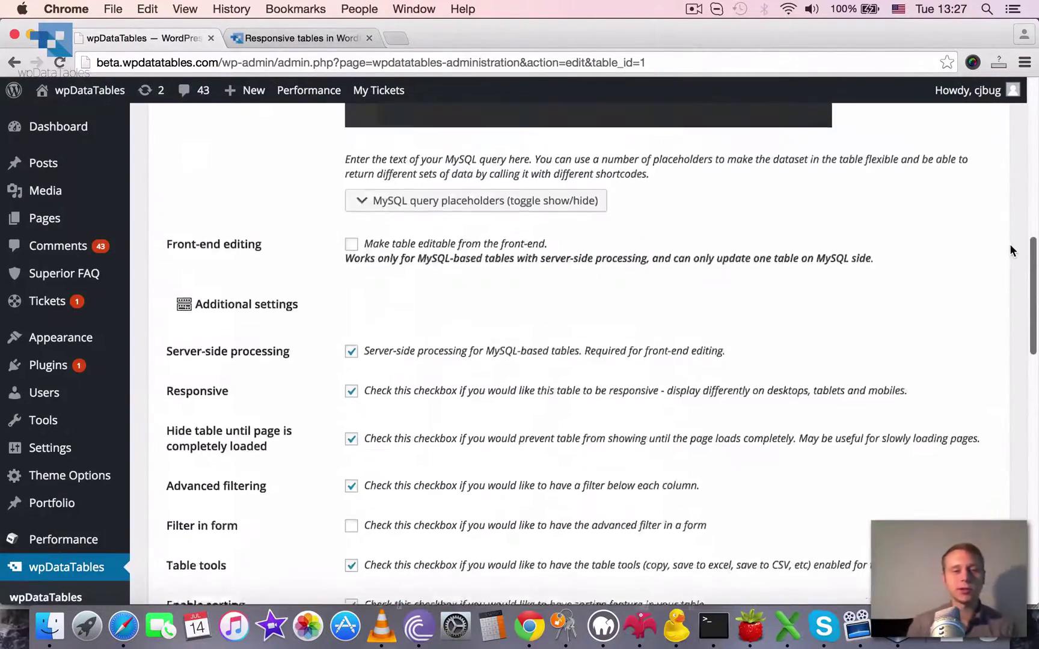
pyautogui.scroll(1, 1015, 267)
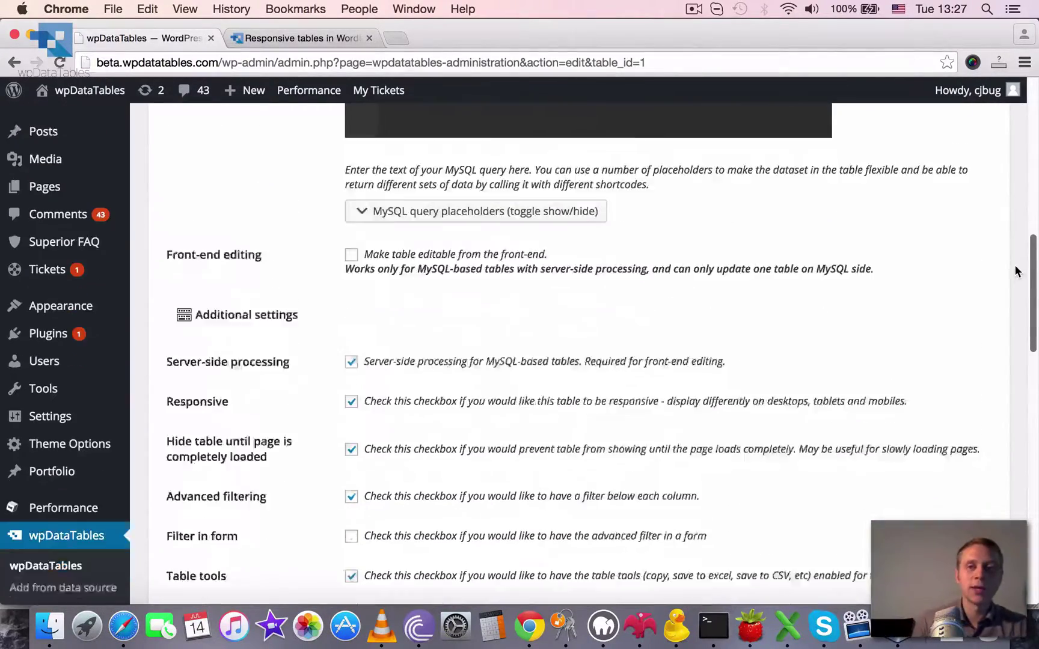
pyautogui.scroll(-5, 1016, 272)
pyautogui.scroll(-4, 1017, 313)
# Step: Set the visitor, session and type columns to hide on tablets and mobiles
pyautogui.scroll(-2, 1010, 355)
pyautogui.scroll(-4, 1004, 375)
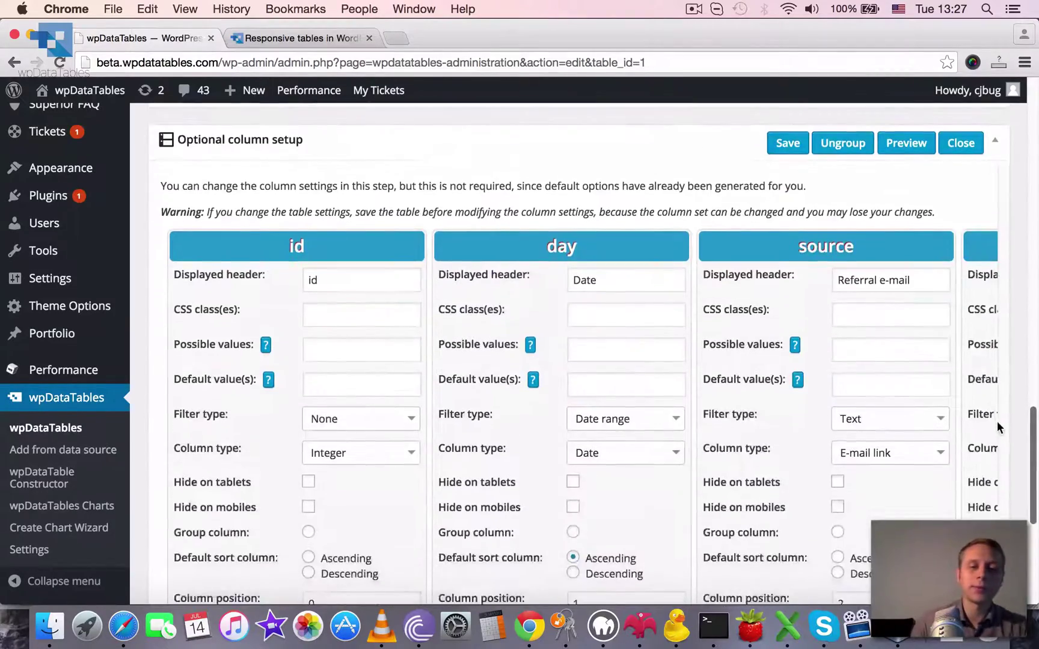
pyautogui.scroll(-3, 997, 422)
pyautogui.scroll(-3, 1003, 442)
pyautogui.scroll(-5, 1005, 458)
pyautogui.scroll(-3, 1006, 482)
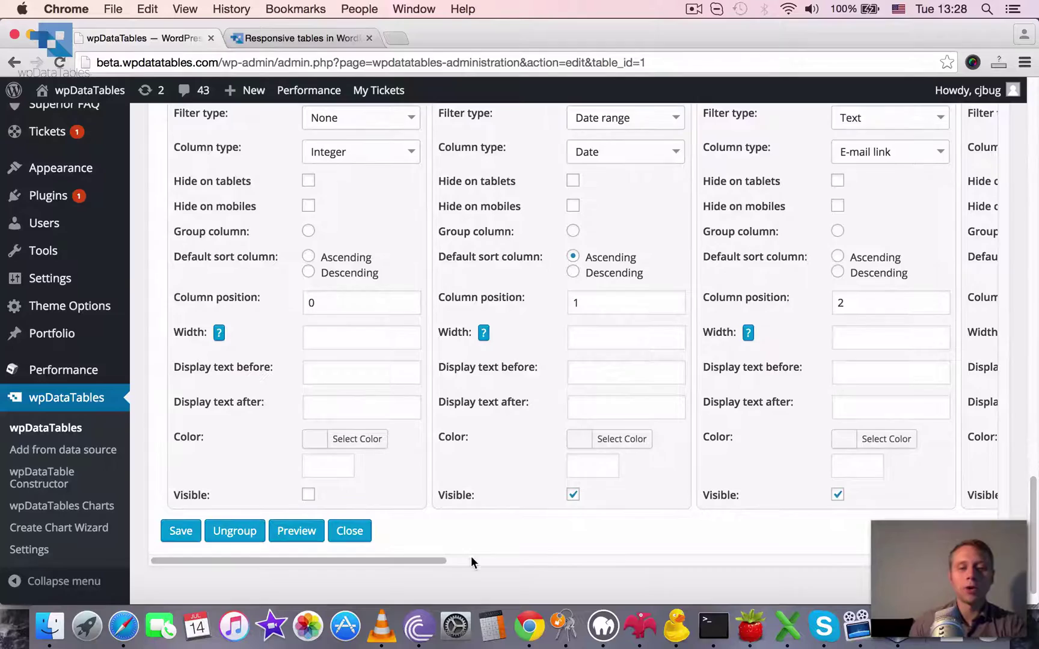
pyautogui.moveTo(434, 560); pyautogui.dragTo(521, 561)
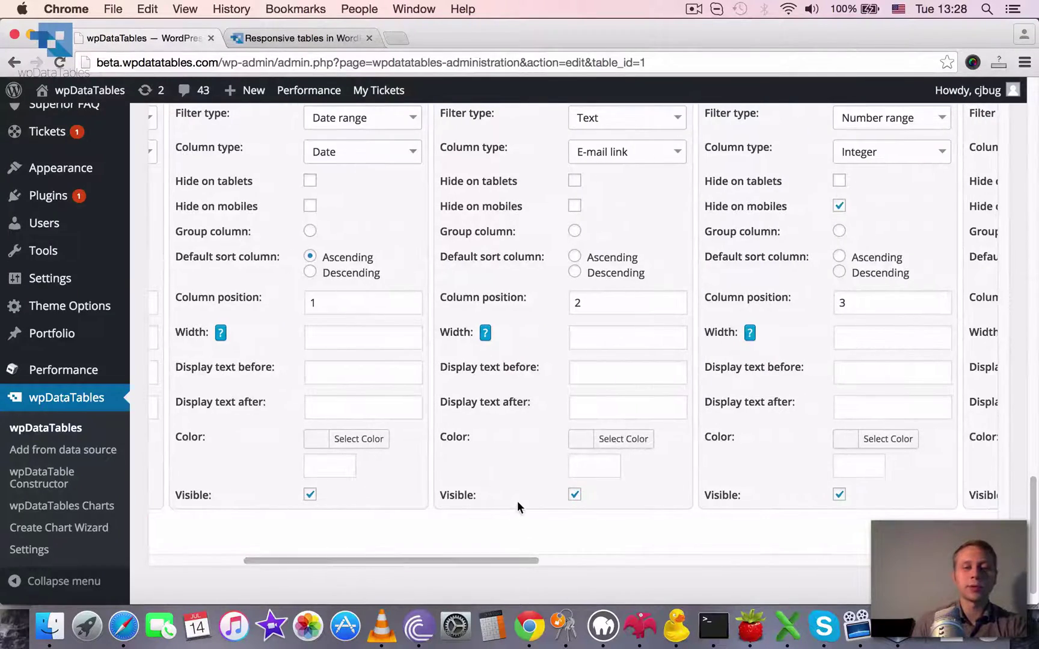
pyautogui.scroll(3, 518, 505)
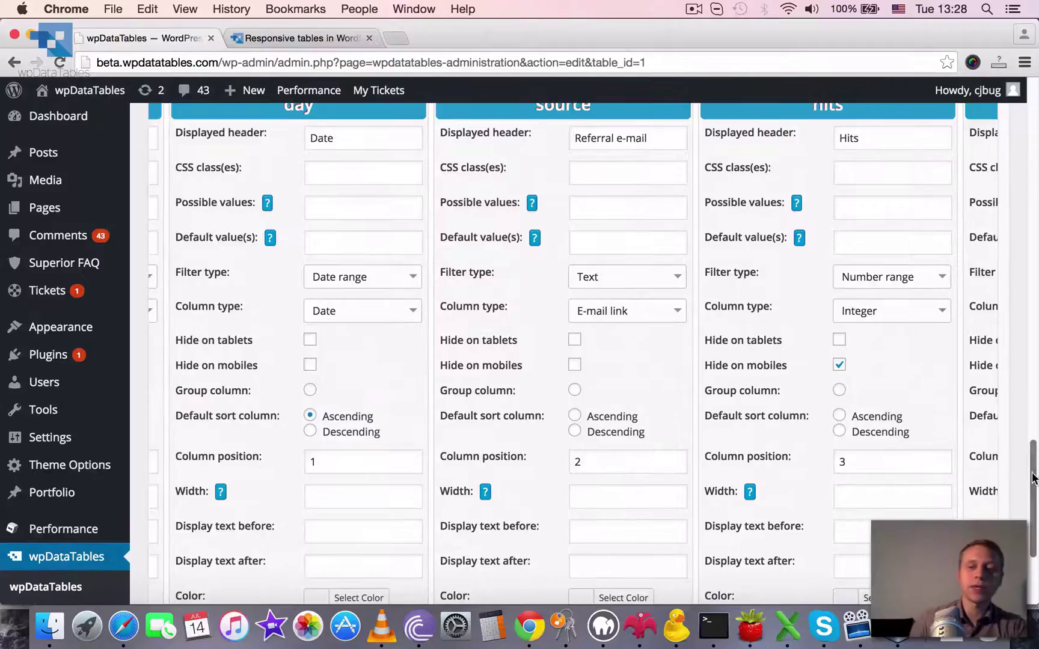
pyautogui.moveTo(1033, 479)
pyautogui.mouseDown()
pyautogui.moveTo(1033, 511)
pyautogui.moveTo(1033, 490)
pyautogui.mouseUp()
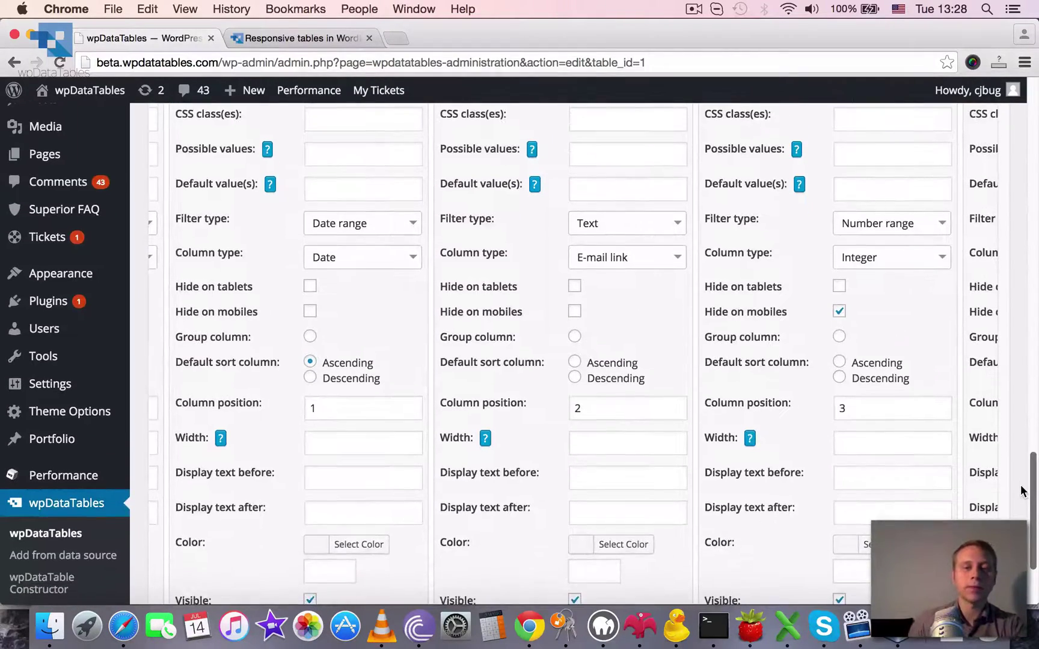
pyautogui.scroll(1, 1020, 483)
pyautogui.scroll(5, 1020, 473)
pyautogui.scroll(-1, 1023, 432)
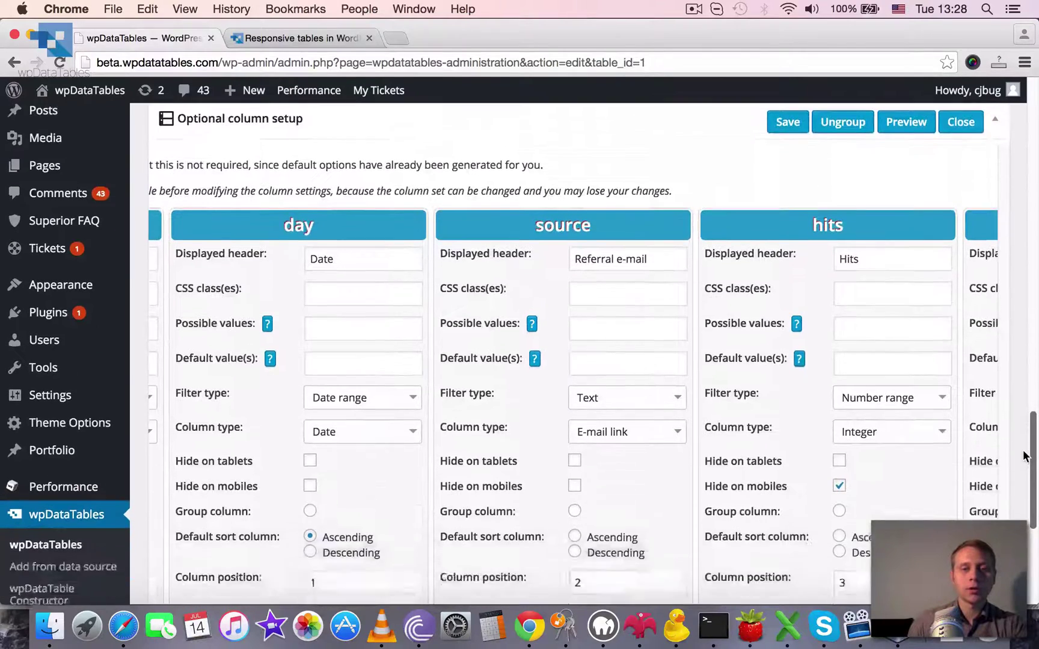
pyautogui.scroll(-2, 1020, 474)
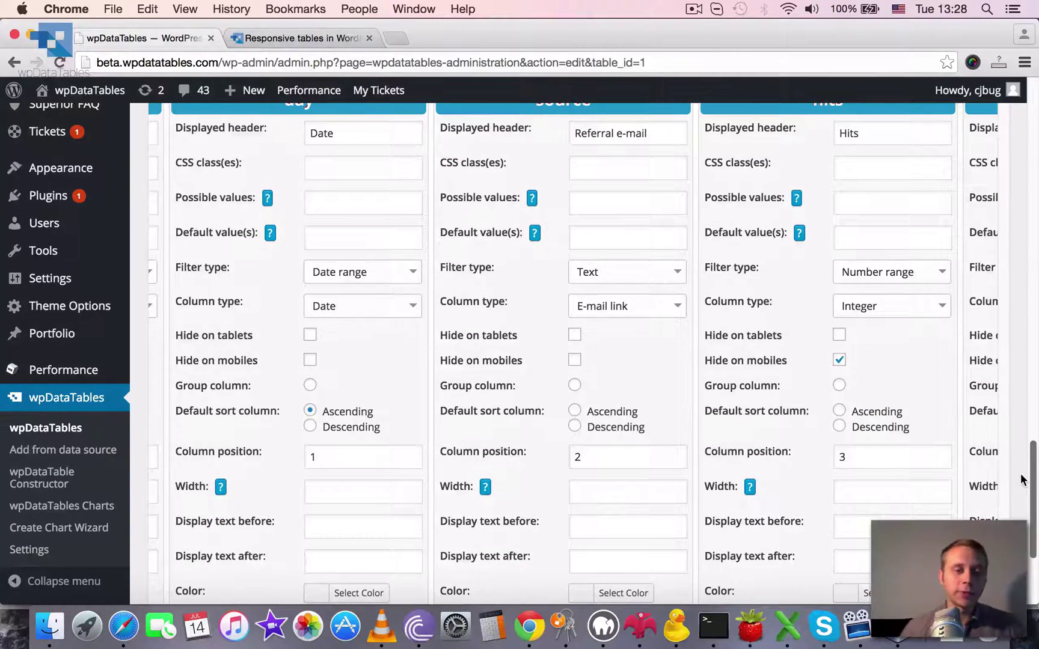
pyautogui.scroll(1, 1021, 475)
pyautogui.scroll(-2, 1020, 478)
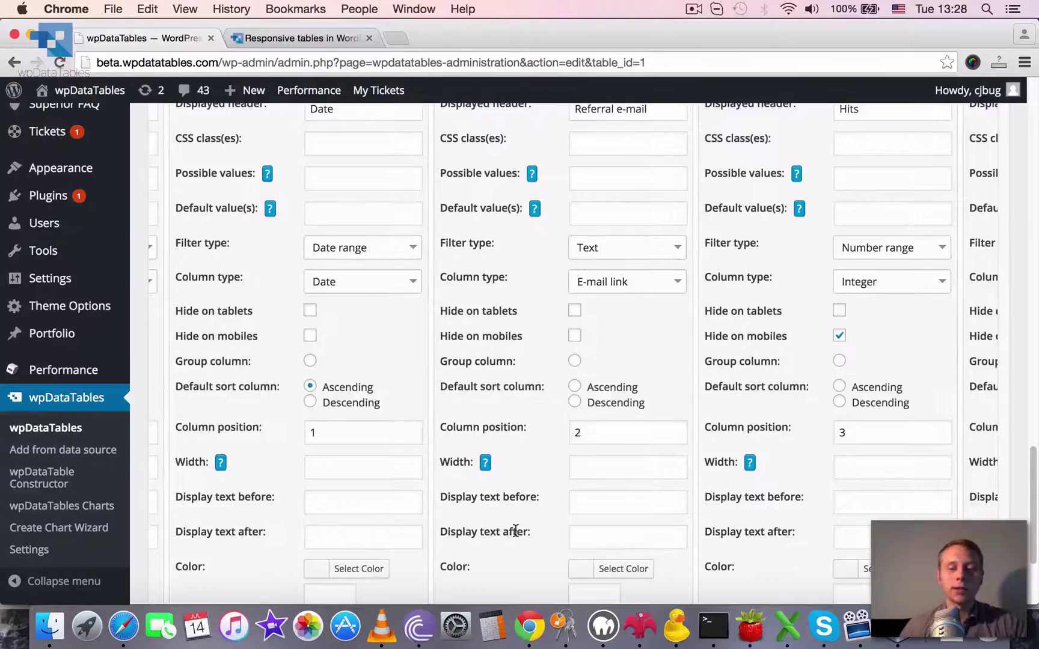
pyautogui.scroll(-3, 516, 531)
# Step: Set the hits and revenue columns to hide on mobiles only
pyautogui.hscroll(3, 511, 596)
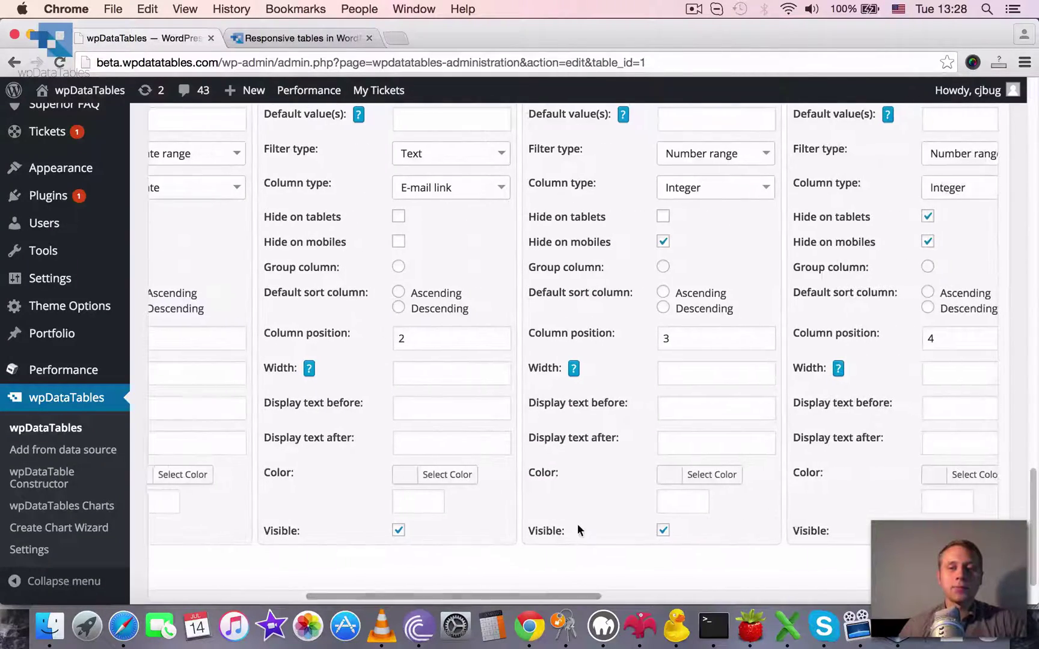
pyautogui.moveTo(567, 597); pyautogui.dragTo(893, 598)
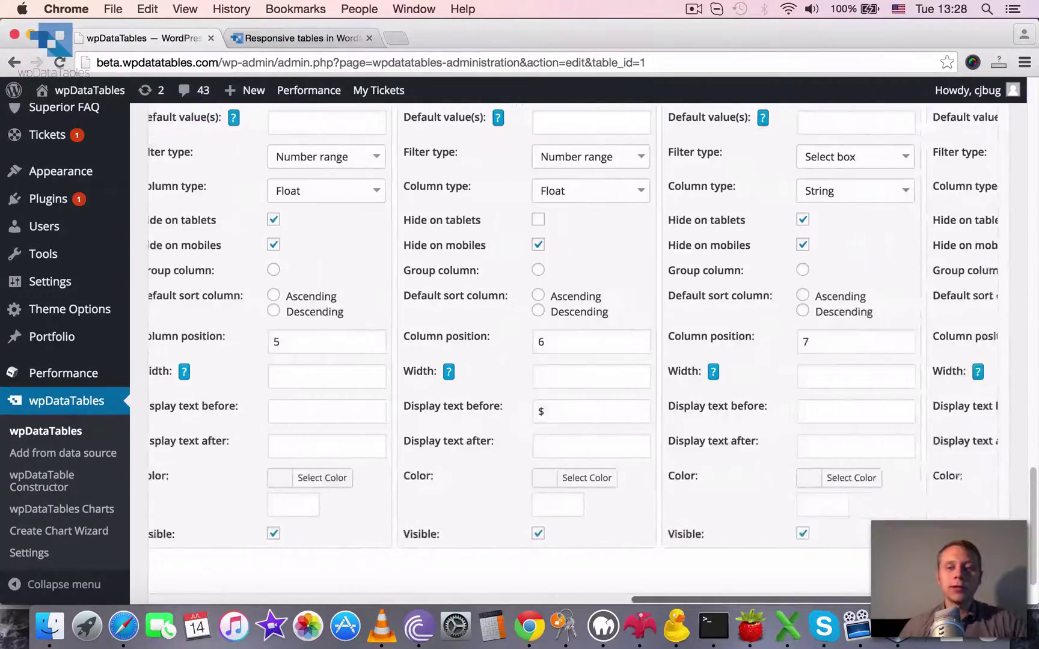
pyautogui.hscroll(5, 559, 325)
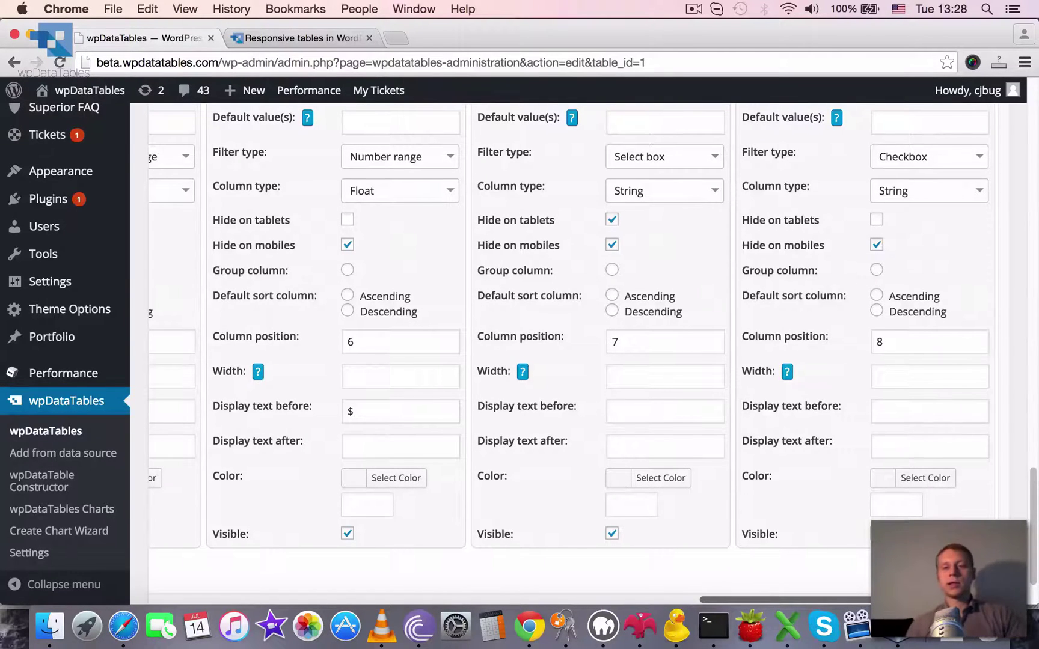
pyautogui.scroll(7, 920, 469)
pyautogui.scroll(-4, 909, 457)
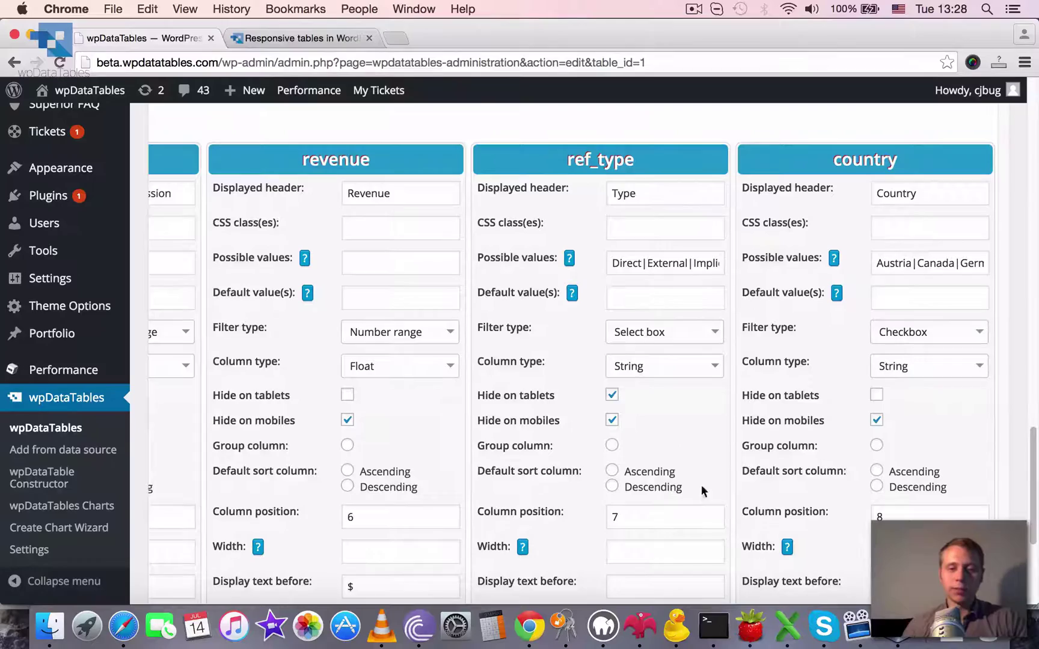
pyautogui.moveTo(1030, 439); pyautogui.dragTo(1025, 495)
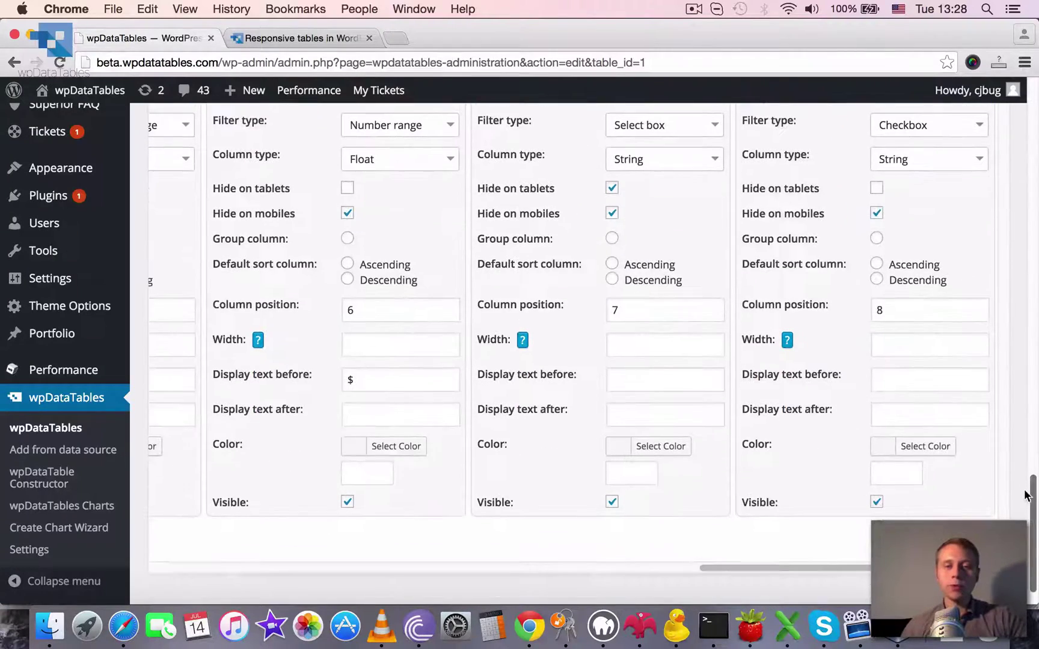
pyautogui.moveTo(851, 567); pyautogui.dragTo(715, 498)
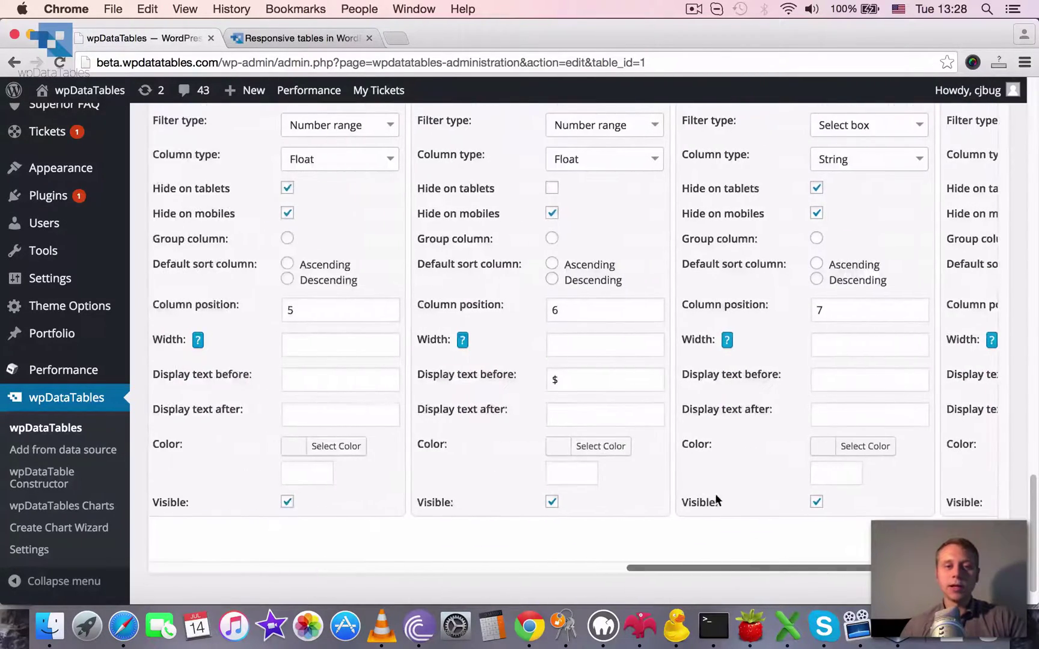
pyautogui.scroll(5, 625, 397)
pyautogui.scroll(-1, 499, 423)
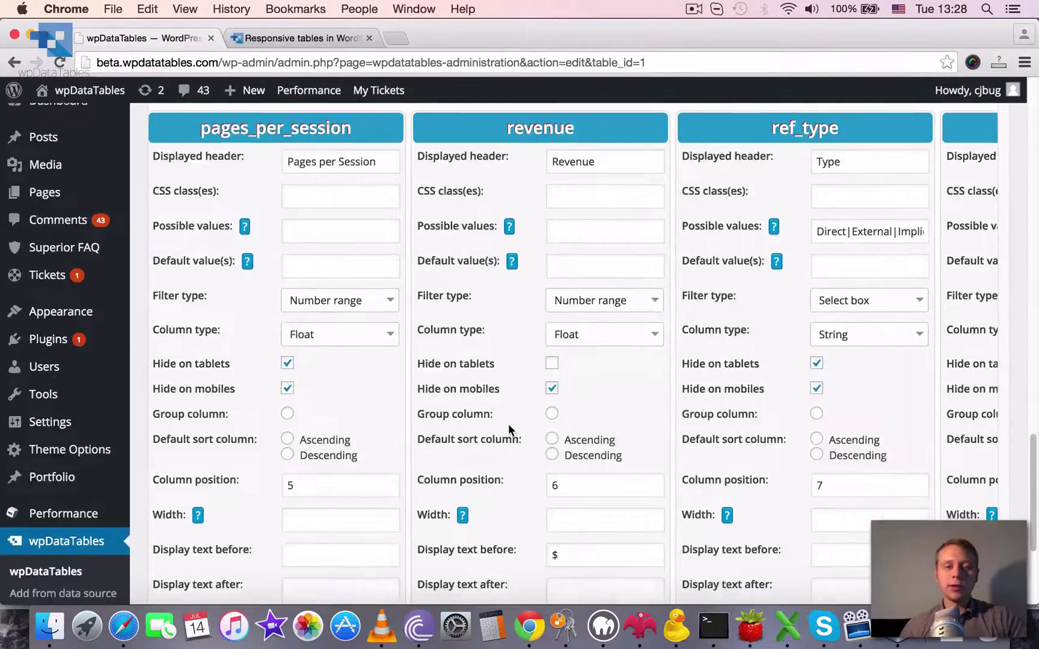
pyautogui.scroll(-3, 508, 423)
pyautogui.scroll(-3, 601, 469)
pyautogui.moveTo(729, 591); pyautogui.dragTo(604, 591)
pyautogui.scroll(3, 655, 395)
pyautogui.scroll(2, 645, 322)
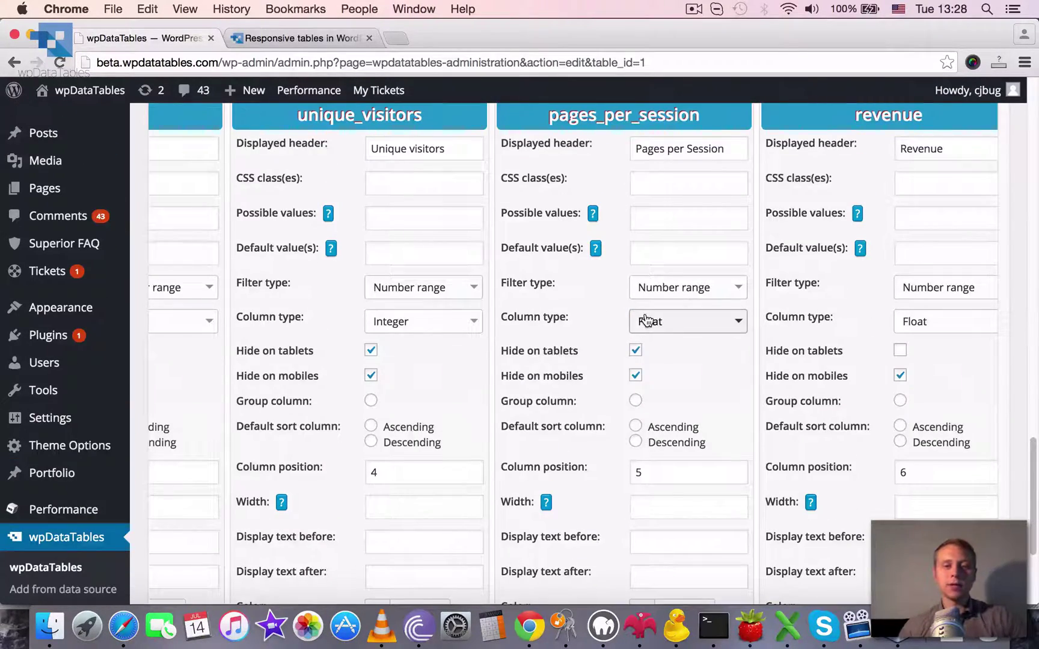
# Step: Scroll back across the column setup to the table's general options
pyautogui.hscroll(-3, 645, 316)
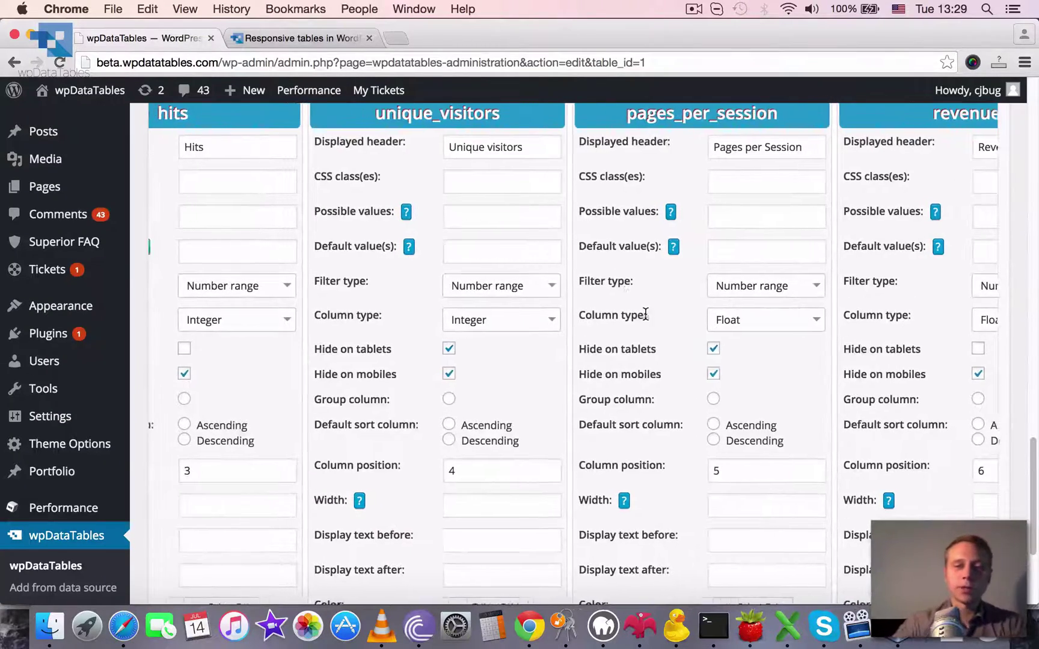
pyautogui.hscroll(-2, 644, 314)
pyautogui.hscroll(-2, 645, 318)
pyautogui.hscroll(-1, 646, 319)
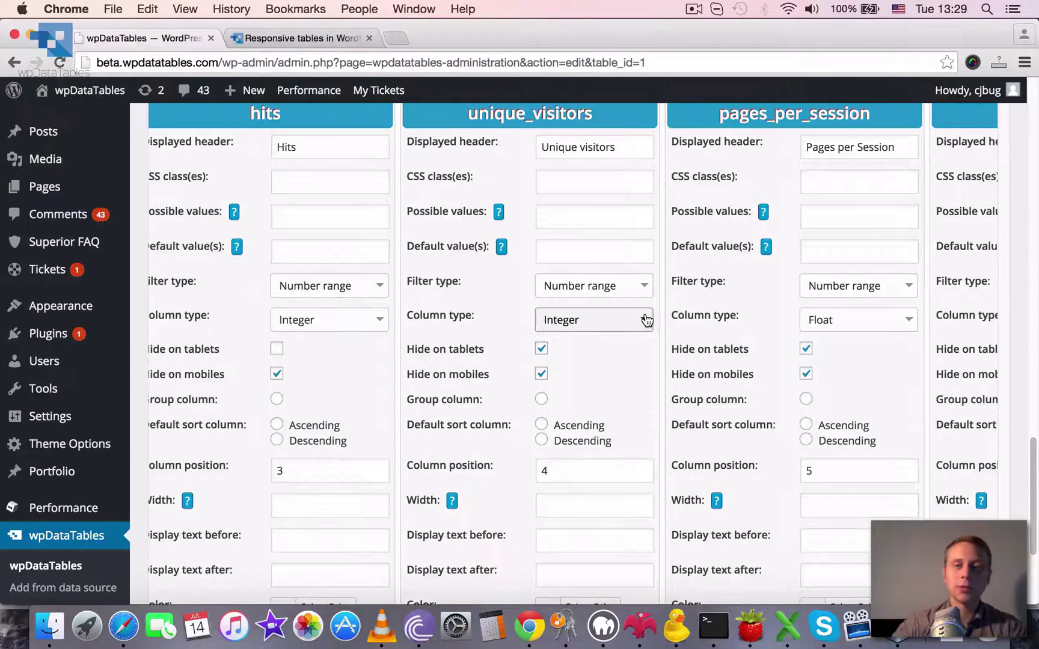
pyautogui.hscroll(-1, 646, 320)
pyautogui.hscroll(-1, 645, 319)
pyautogui.hscroll(-2, 645, 319)
pyautogui.hscroll(-1, 644, 319)
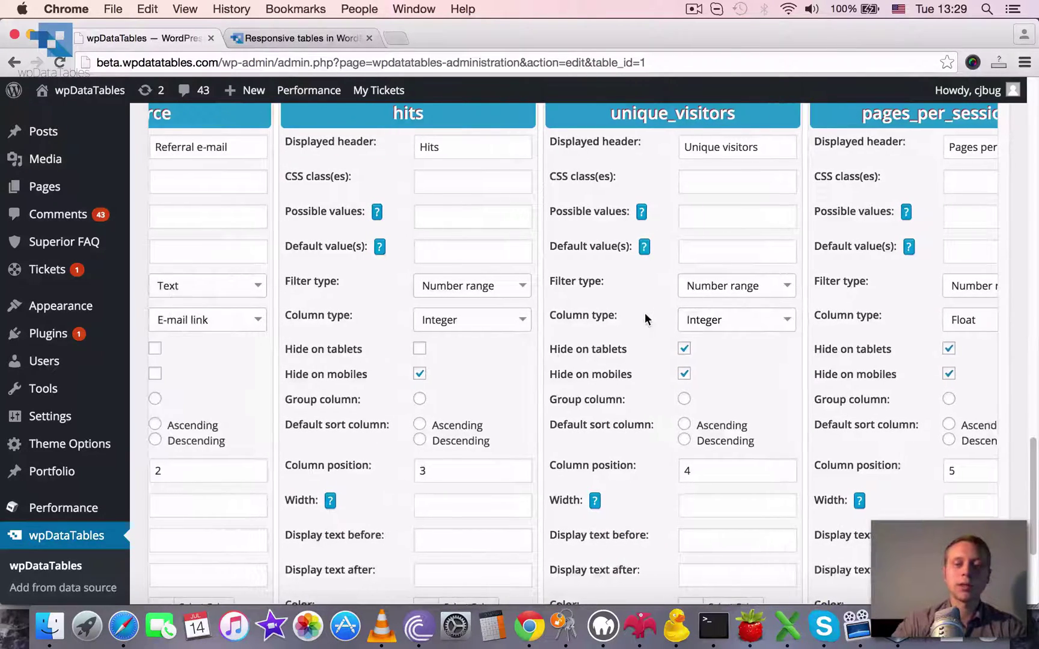
pyautogui.hscroll(-1, 450, 324)
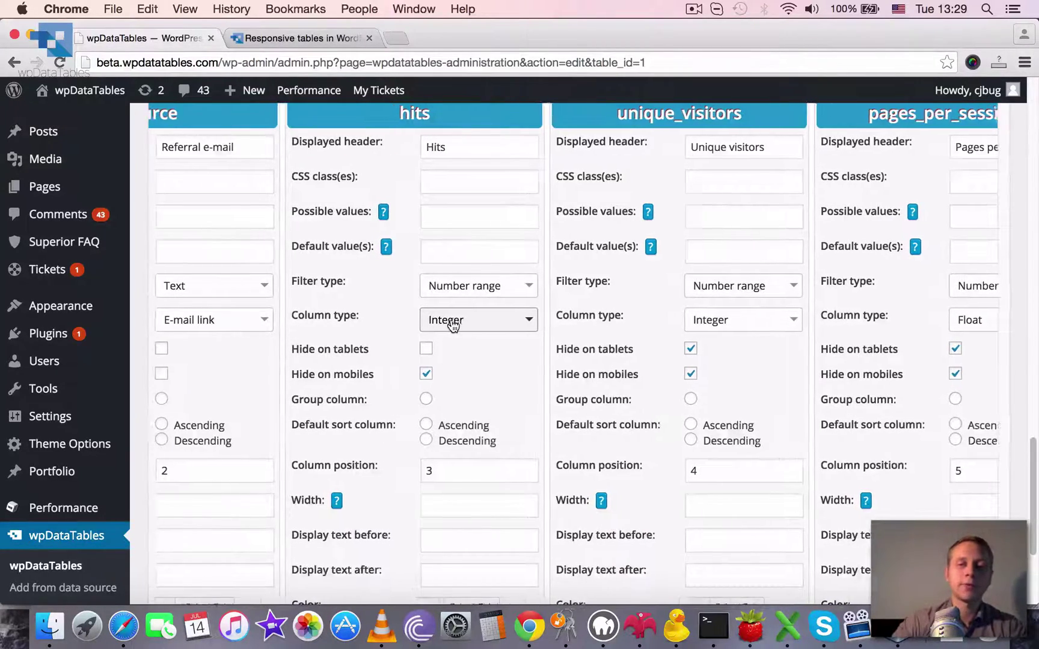
pyautogui.hscroll(-2, 451, 323)
pyautogui.hscroll(-1, 452, 324)
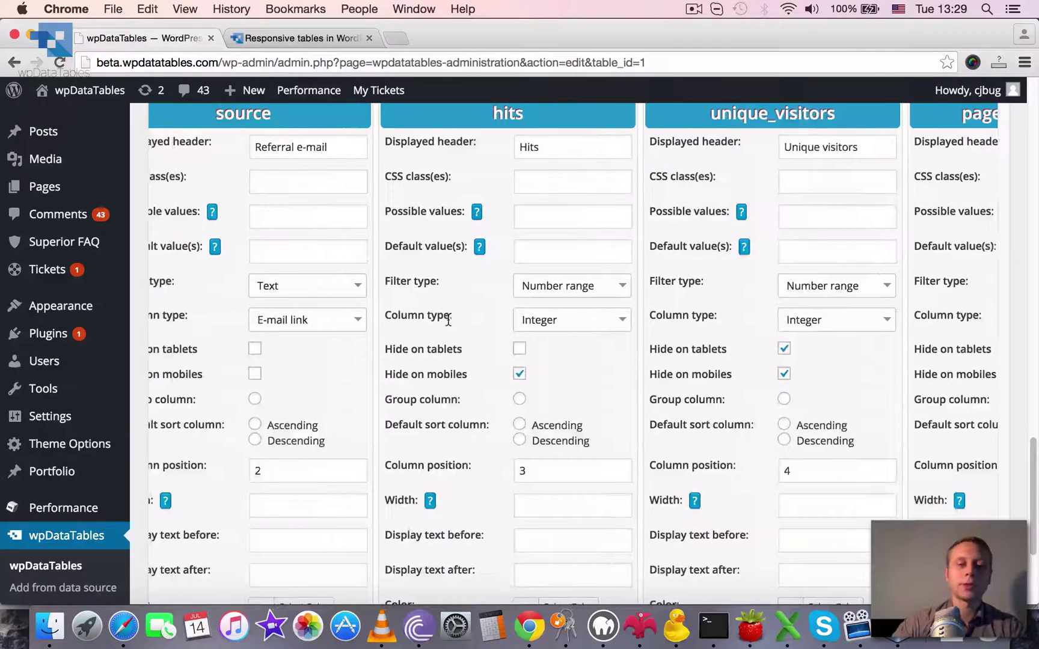
pyautogui.hscroll(-3, 456, 374)
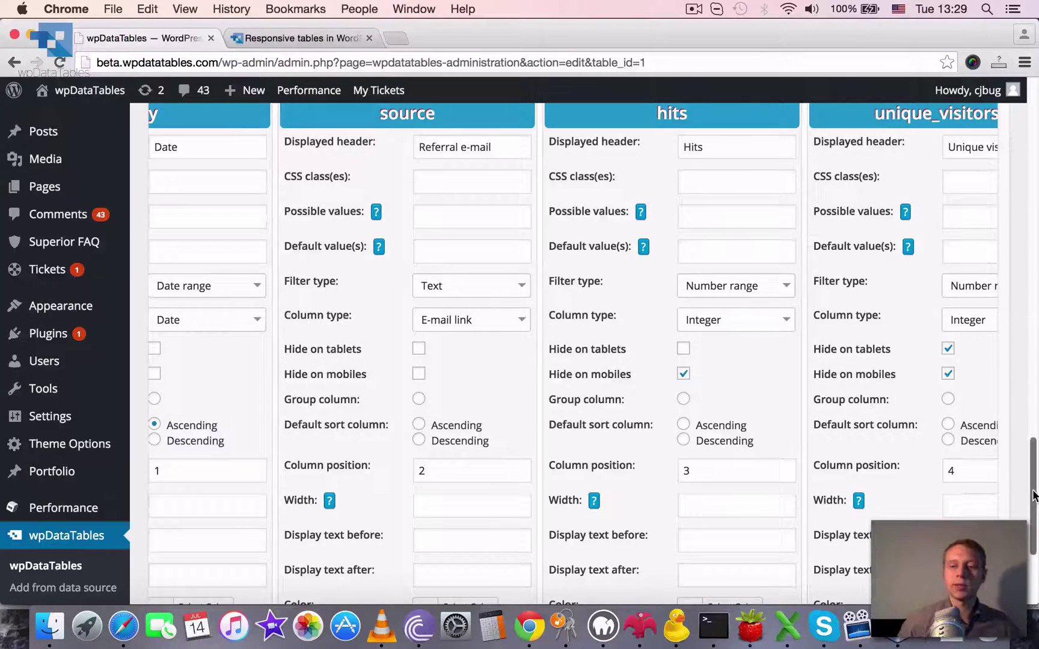
pyautogui.scroll(-5, 1033, 496)
pyautogui.moveTo(525, 580); pyautogui.dragTo(376, 577)
# Step: Go to the front-end home page, scroll to the Demo Referrals Table and start narrowing the window
pyautogui.scroll(10, 425, 531)
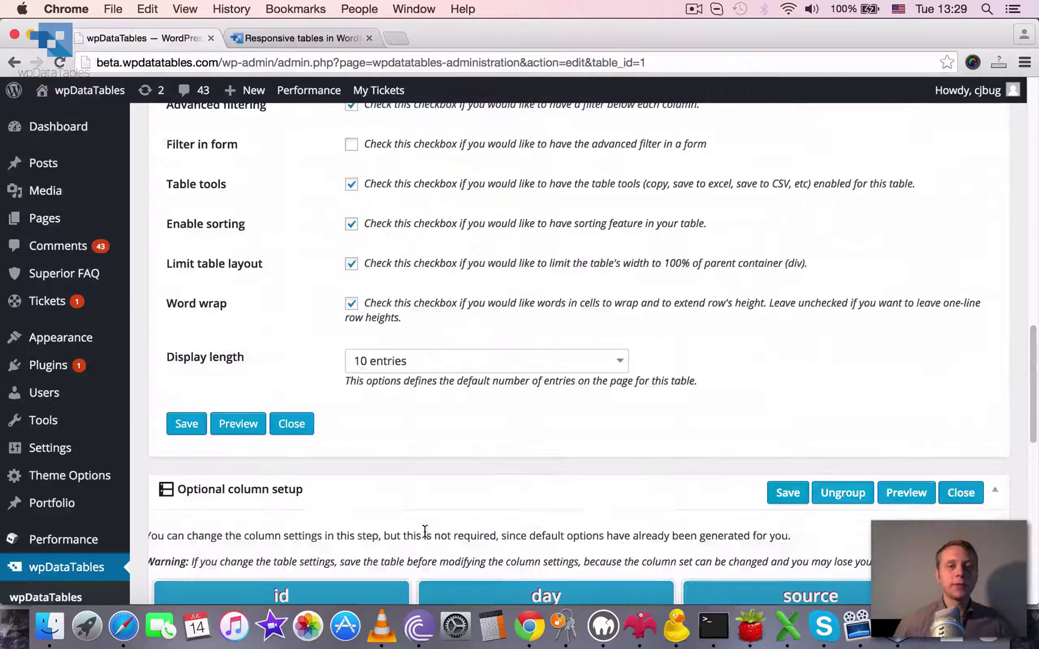
pyautogui.click(280, 39)
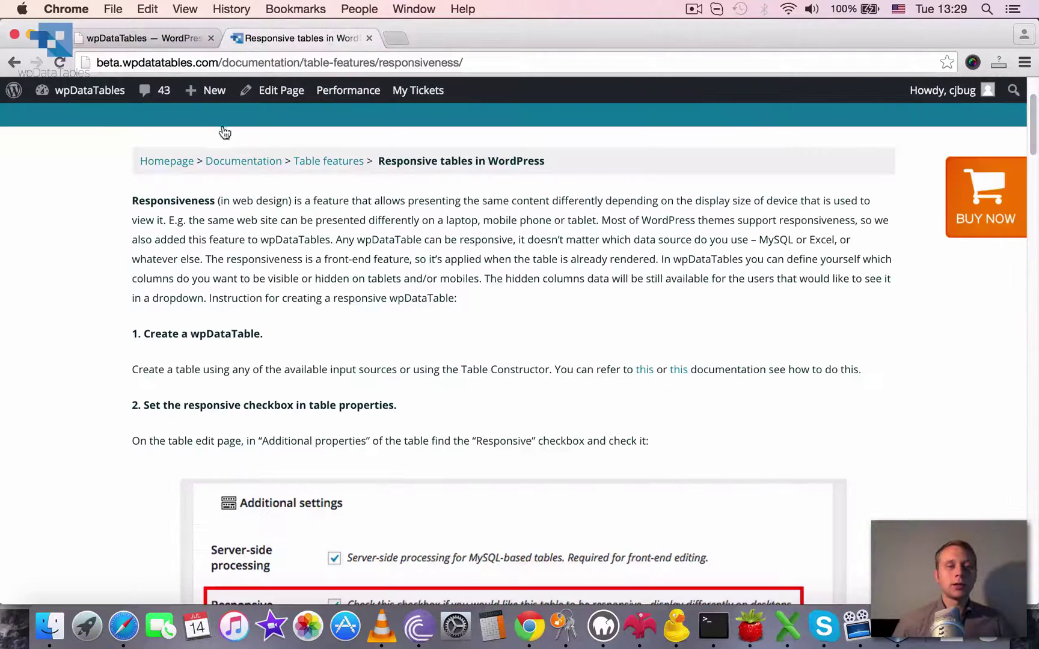
pyautogui.scroll(3, 174, 145)
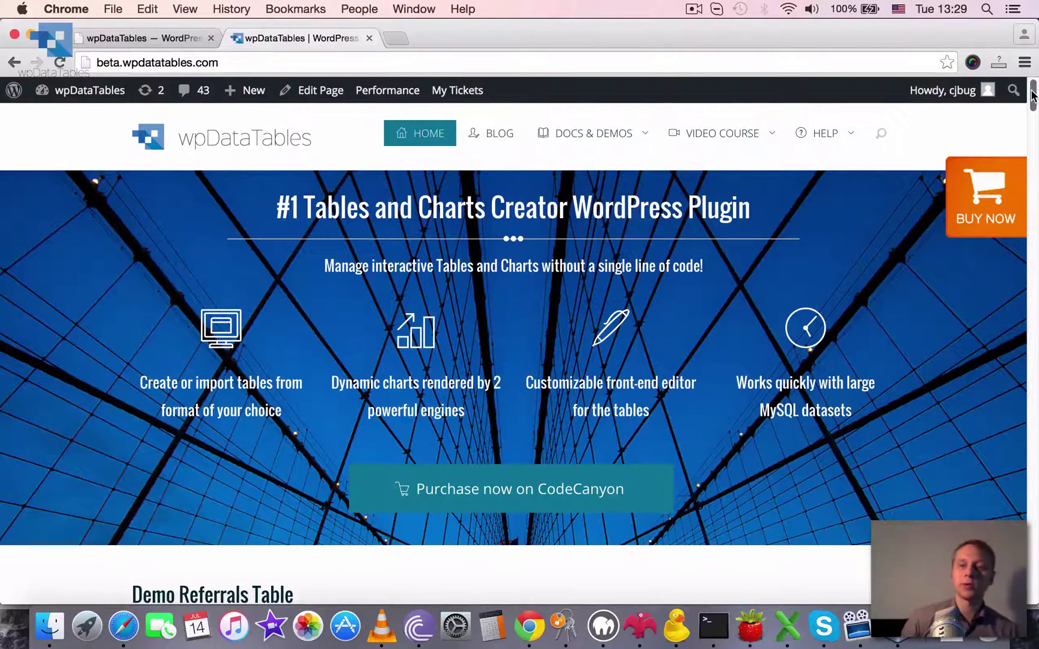
pyautogui.moveTo(1033, 94)
pyautogui.mouseDown()
pyautogui.moveTo(1032, 146)
pyautogui.moveTo(1032, 135)
pyautogui.mouseUp()
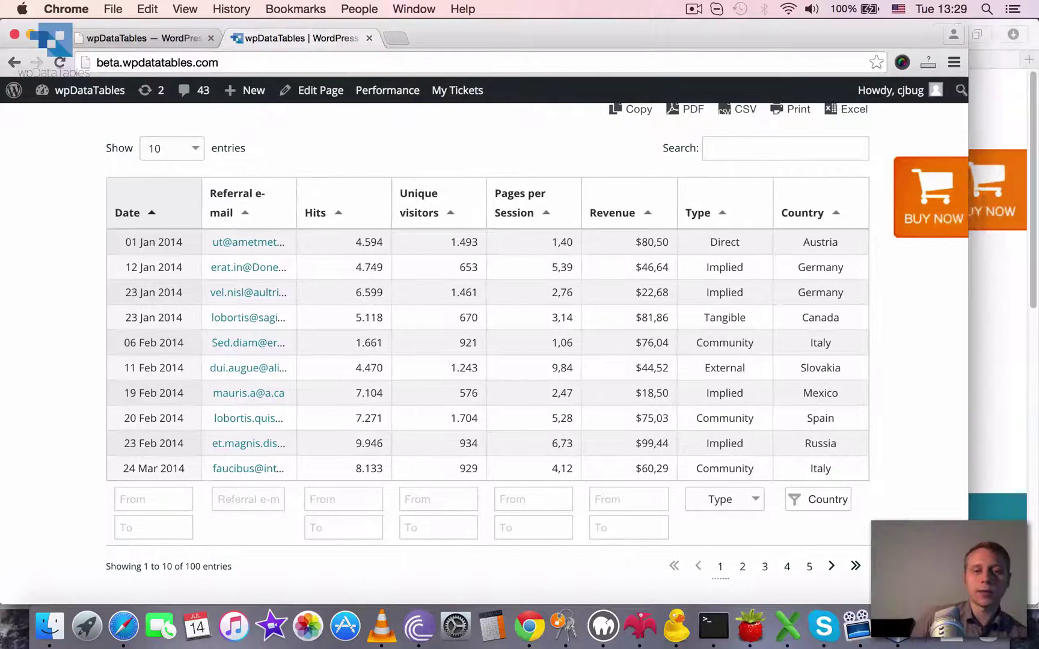
pyautogui.moveTo(935, 602)
pyautogui.mouseDown()
pyautogui.moveTo(854, 573)
pyautogui.moveTo(831, 585)
pyautogui.mouseUp()
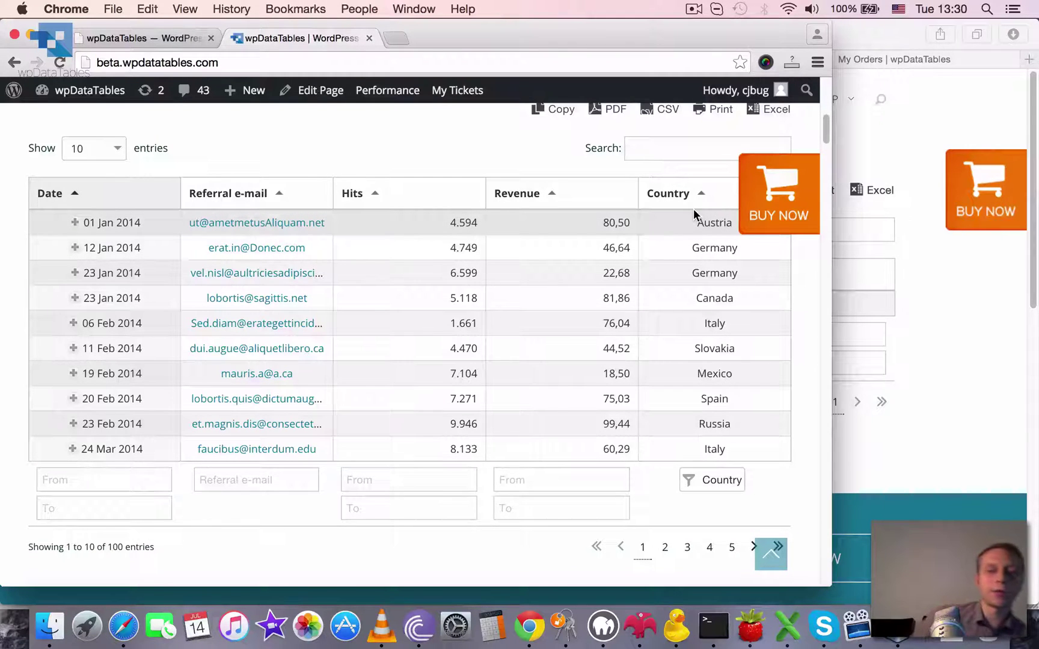
# Step: Expand the first row to reveal unique visitors, pages per session and type
pyautogui.click(75, 223)
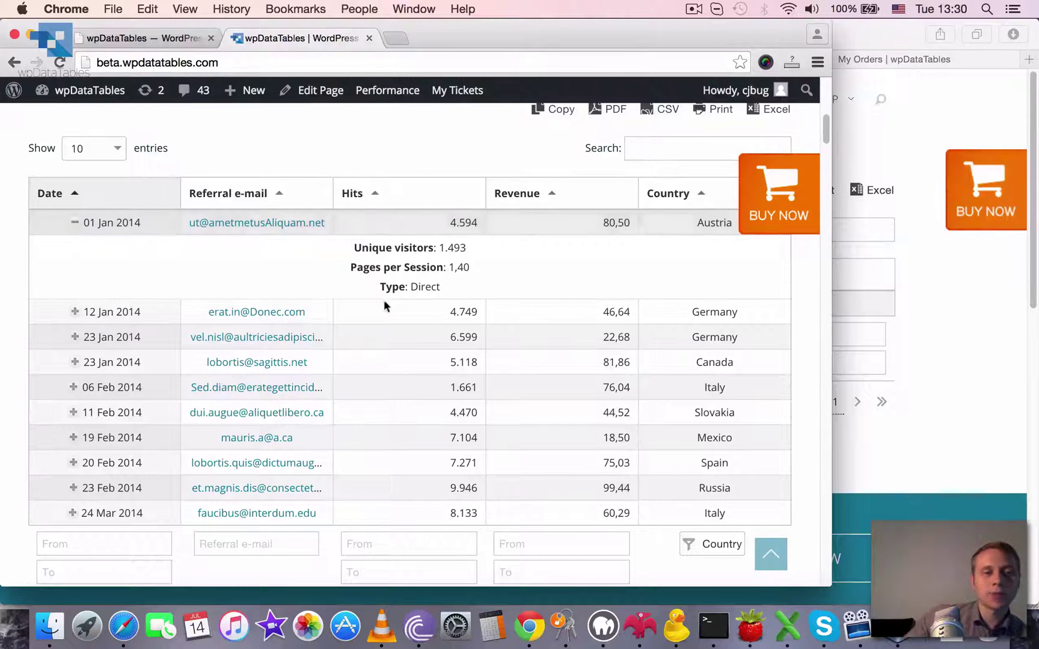
pyautogui.click(75, 223)
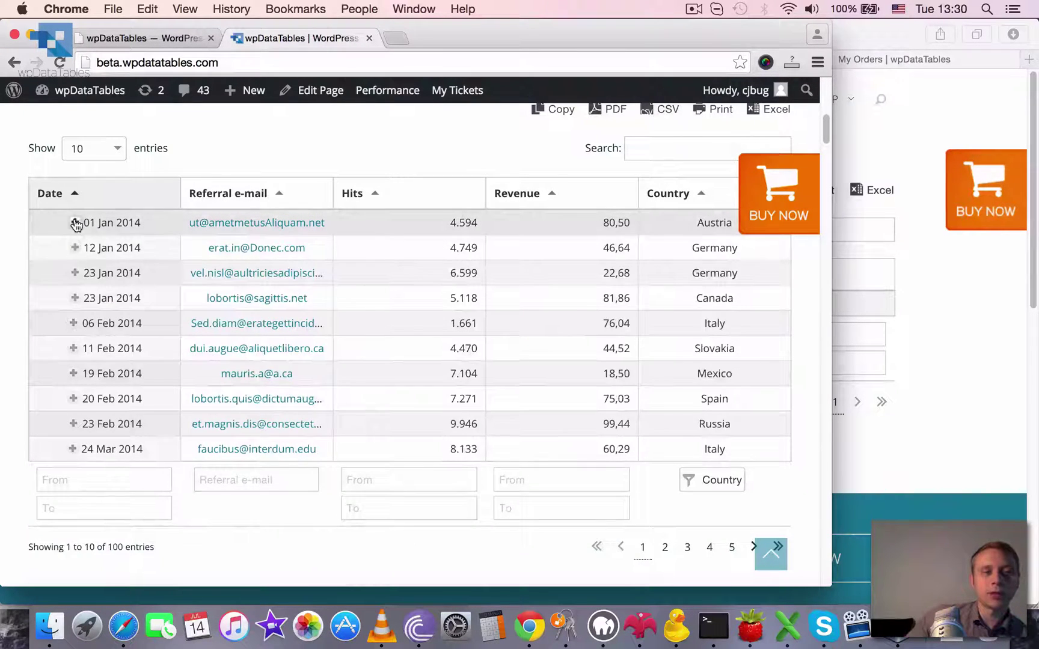
pyautogui.click(76, 224)
pyautogui.click(76, 224)
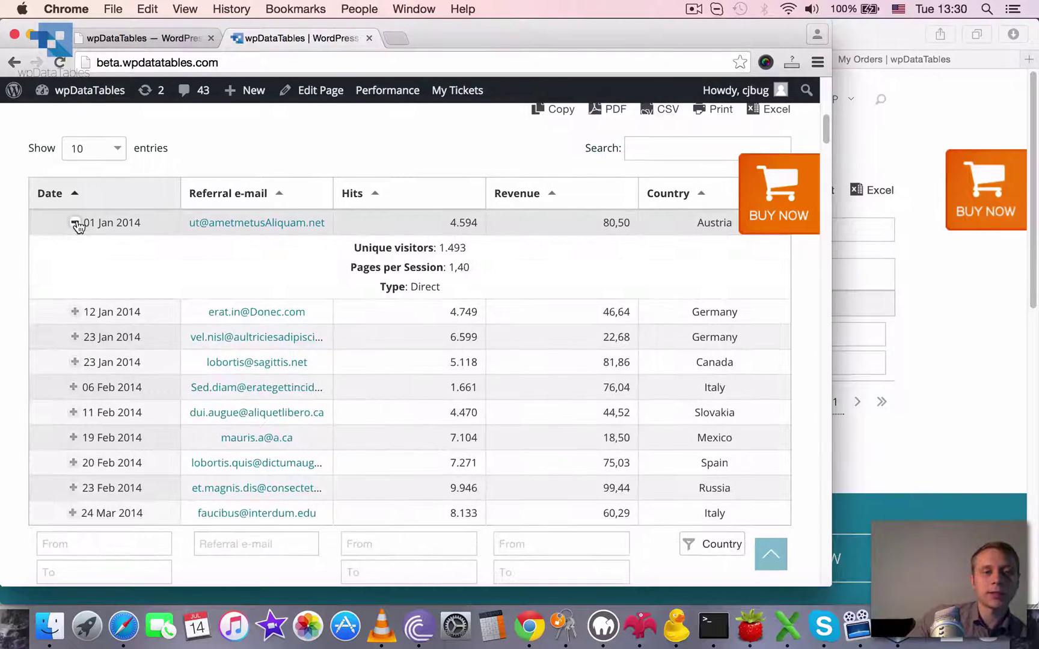
pyautogui.click(78, 226)
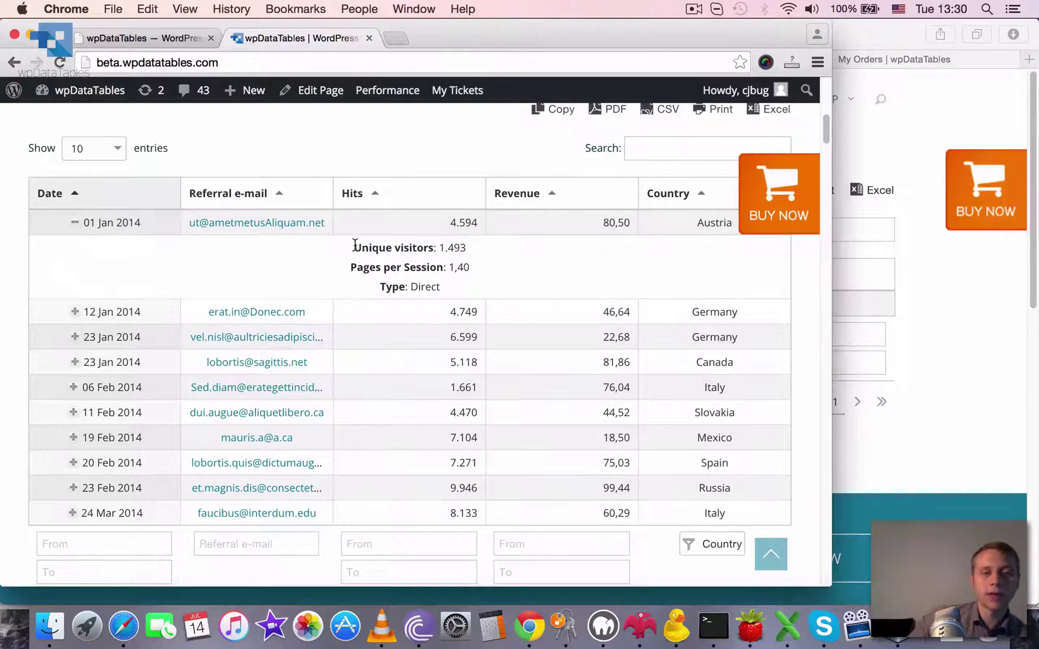
pyautogui.moveTo(353, 247); pyautogui.dragTo(440, 288)
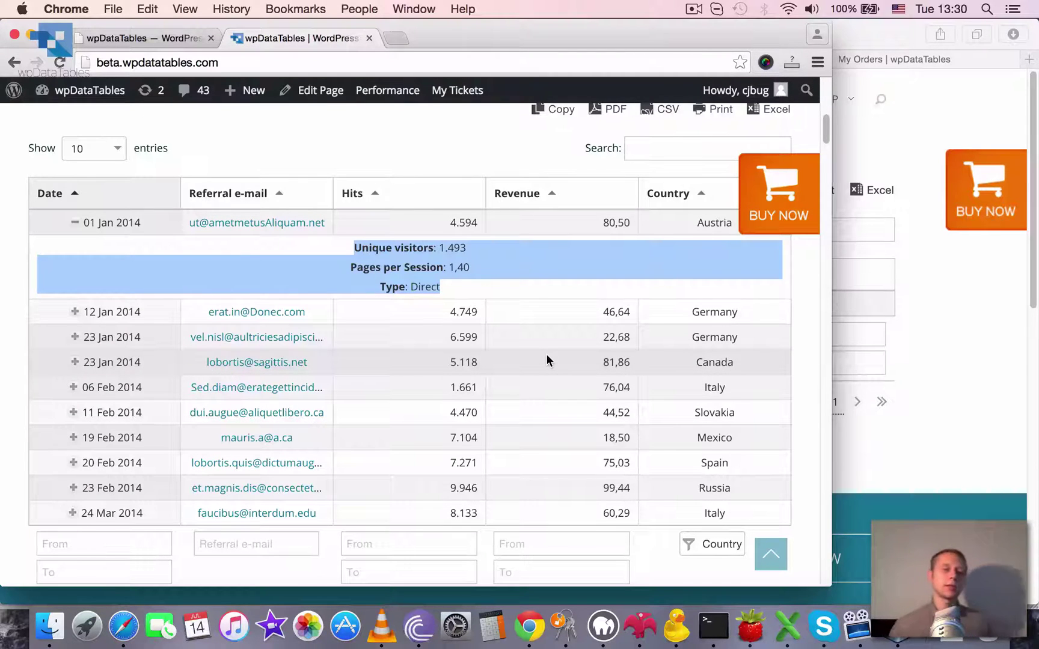
# Step: Collapse the first row, expand the 12 Jan 2014 row, and narrow the window further
pyautogui.click(74, 226)
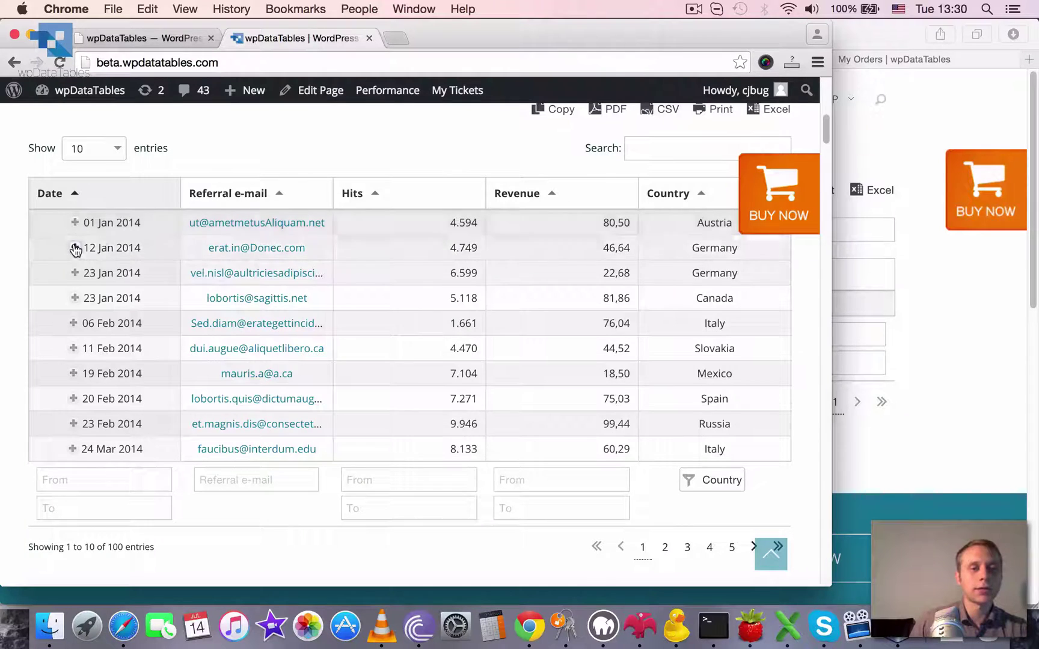
pyautogui.click(75, 249)
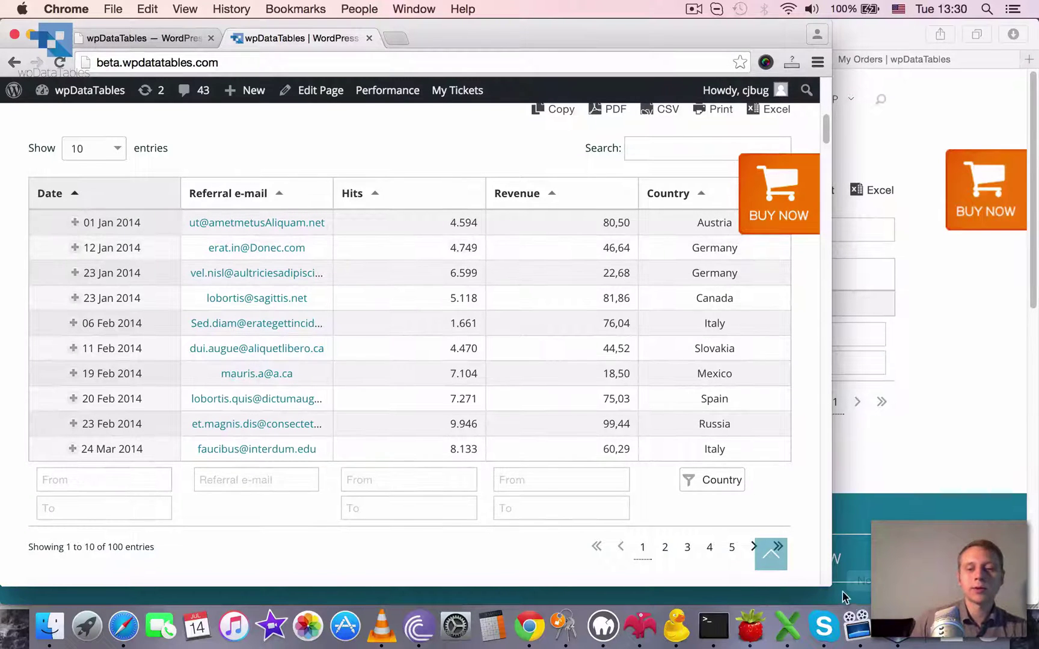
pyautogui.moveTo(832, 587); pyautogui.dragTo(485, 606)
# Step: Shrink the window to phone width, then expand and collapse the 01 Jan 2014 row
pyautogui.scroll(-3, 374, 475)
pyautogui.scroll(-4, 369, 482)
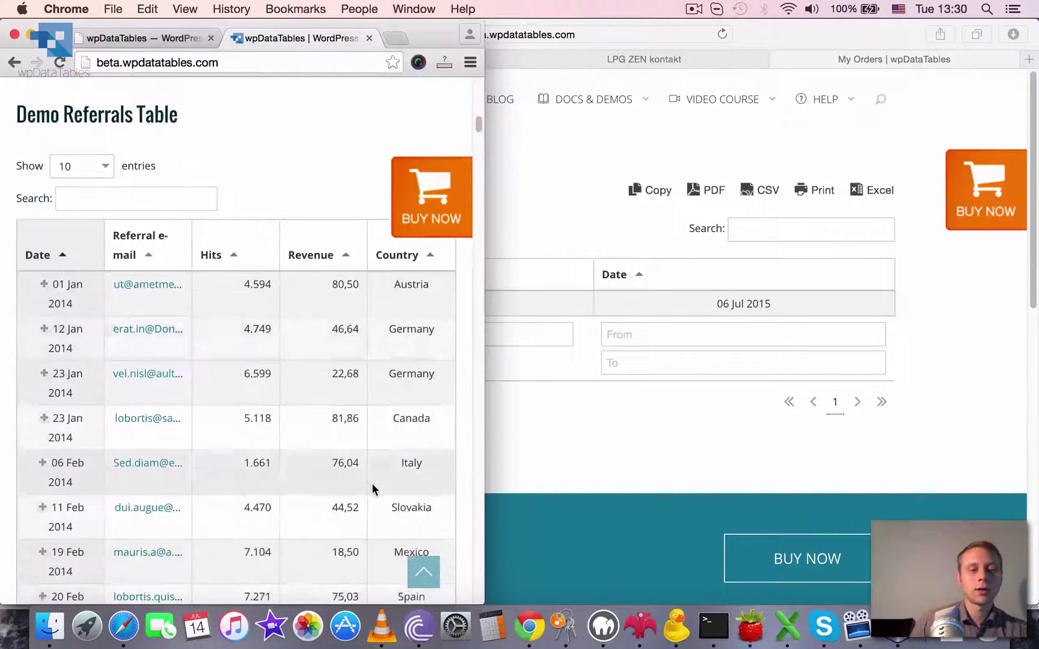
pyautogui.scroll(-1, 372, 483)
pyautogui.moveTo(484, 604)
pyautogui.mouseDown()
pyautogui.moveTo(397, 608)
pyautogui.moveTo(369, 619)
pyautogui.mouseUp()
pyautogui.scroll(-1, 306, 404)
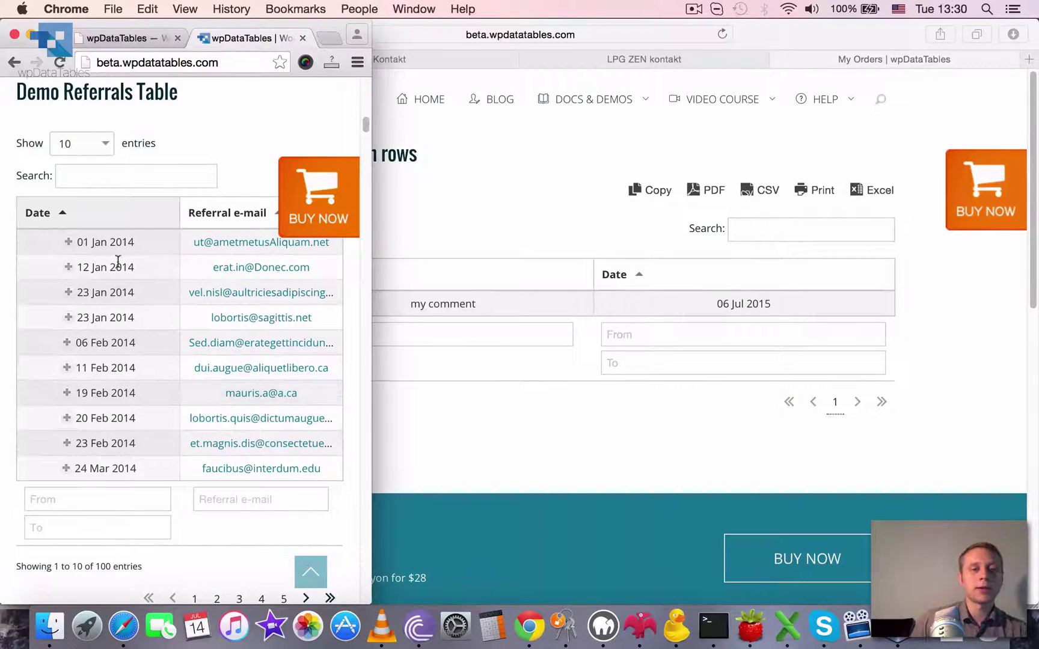
pyautogui.click(66, 242)
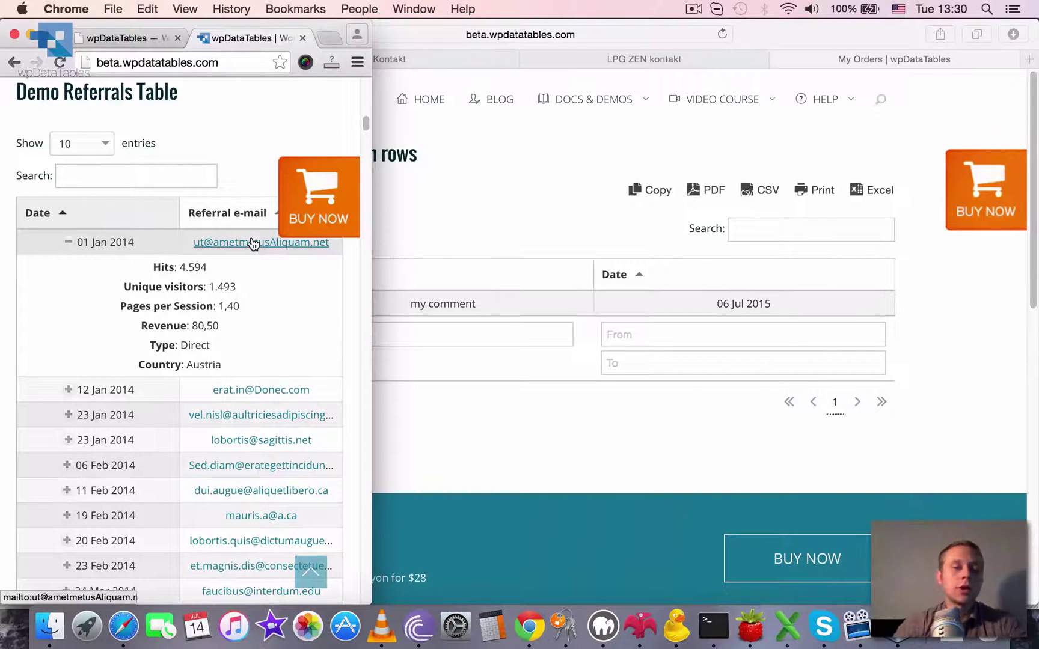
pyautogui.click(68, 242)
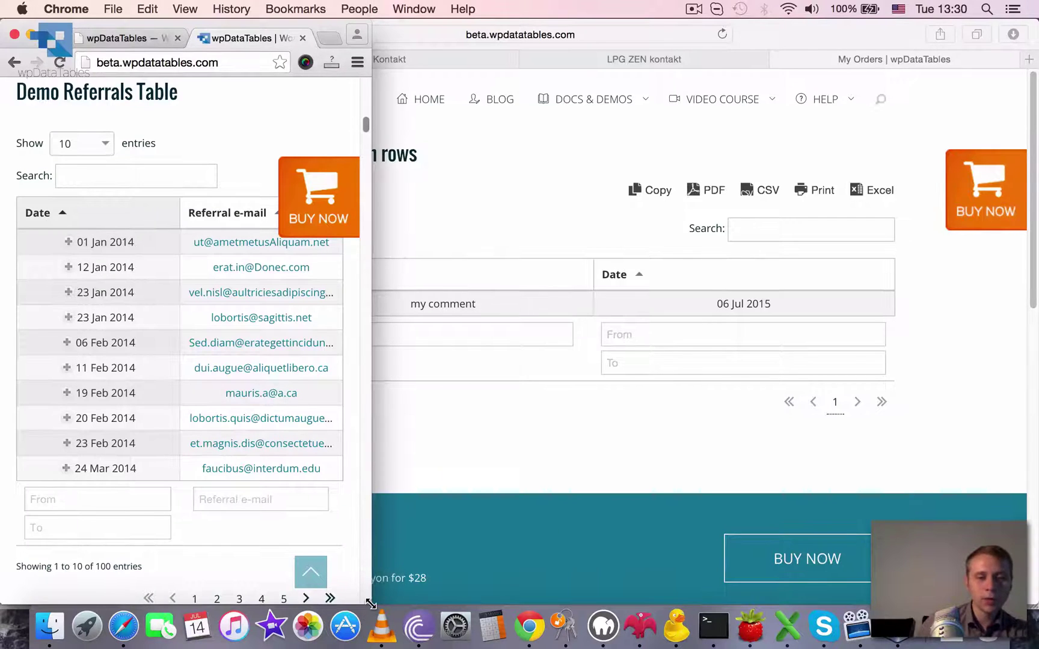